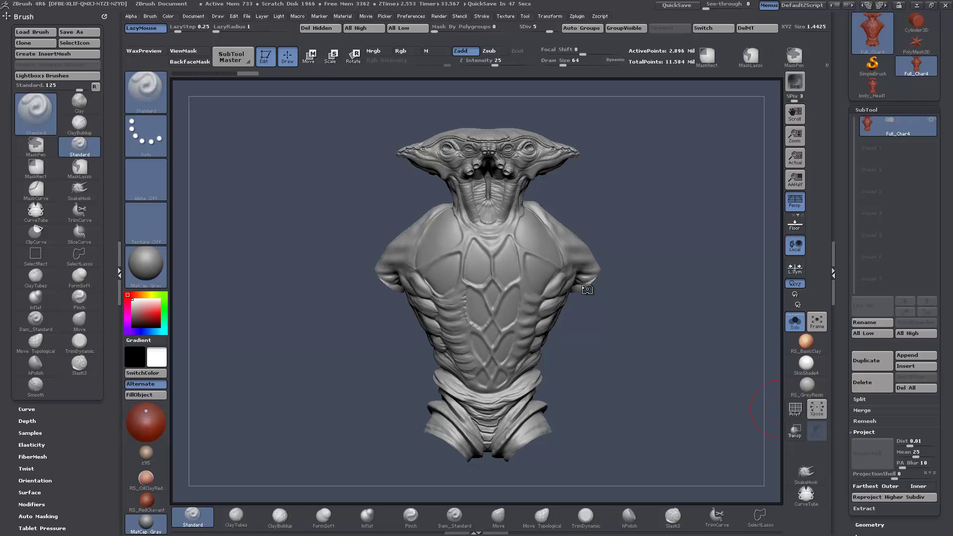
Compare the front views of the body_Head1 and Full_Char4 sculpts by switching between the two tools
mouse_move(656, 328)
mouse_down()
mouse_move(620, 332)
mouse_move(661, 334)
mouse_move(651, 333)
mouse_up()
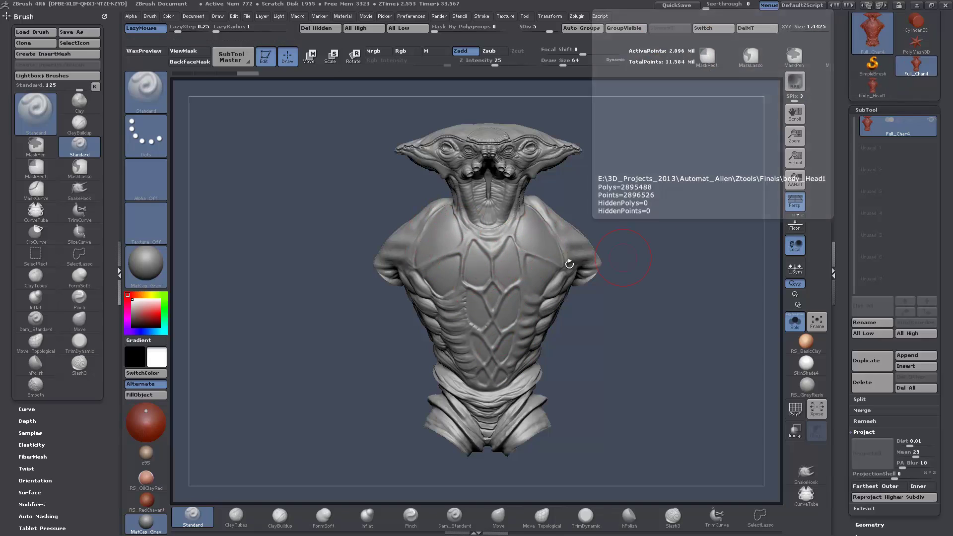
click(881, 83)
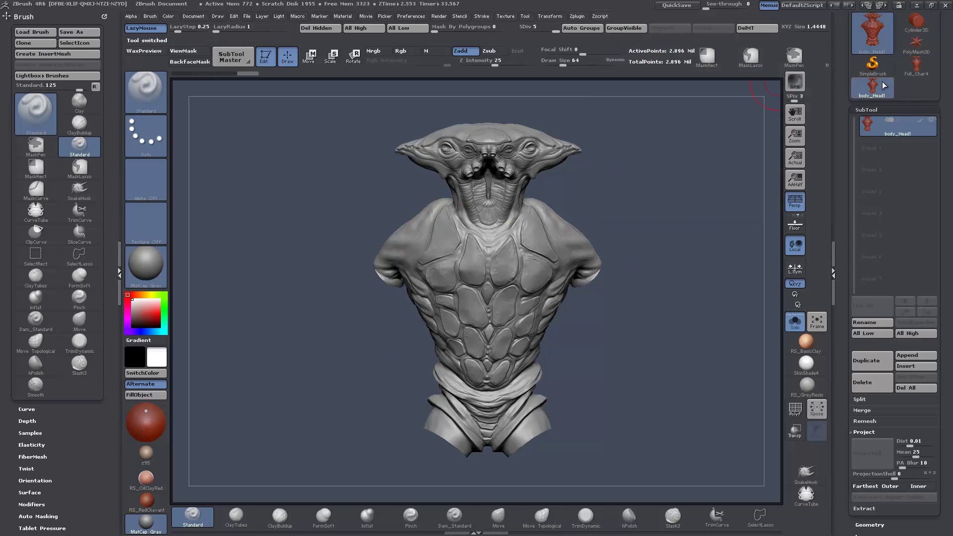
mouse_move(650, 397)
mouse_down()
mouse_move(596, 393)
mouse_move(639, 390)
mouse_move(658, 375)
mouse_move(664, 396)
mouse_move(659, 352)
mouse_up()
mouse_move(645, 421)
mouse_down()
mouse_move(676, 424)
mouse_move(668, 424)
mouse_up()
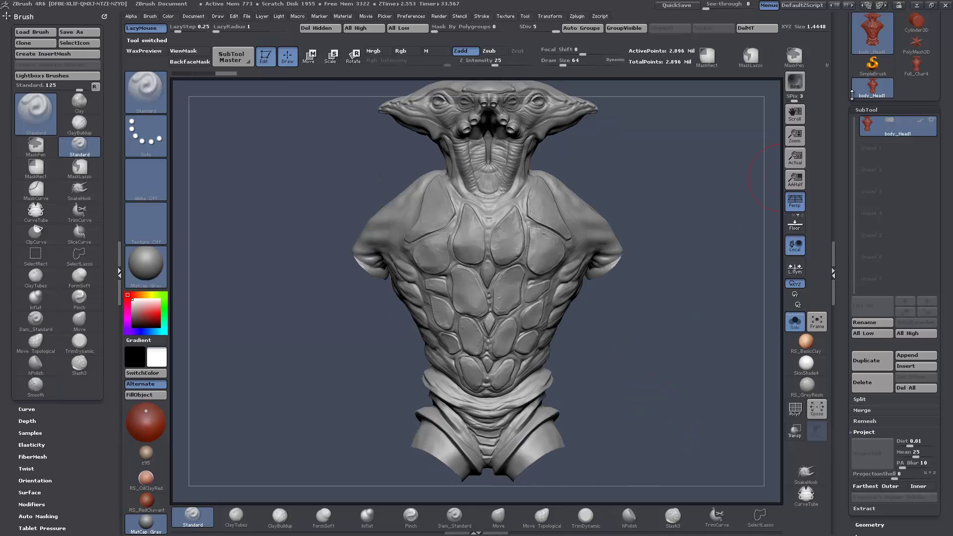
click(911, 70)
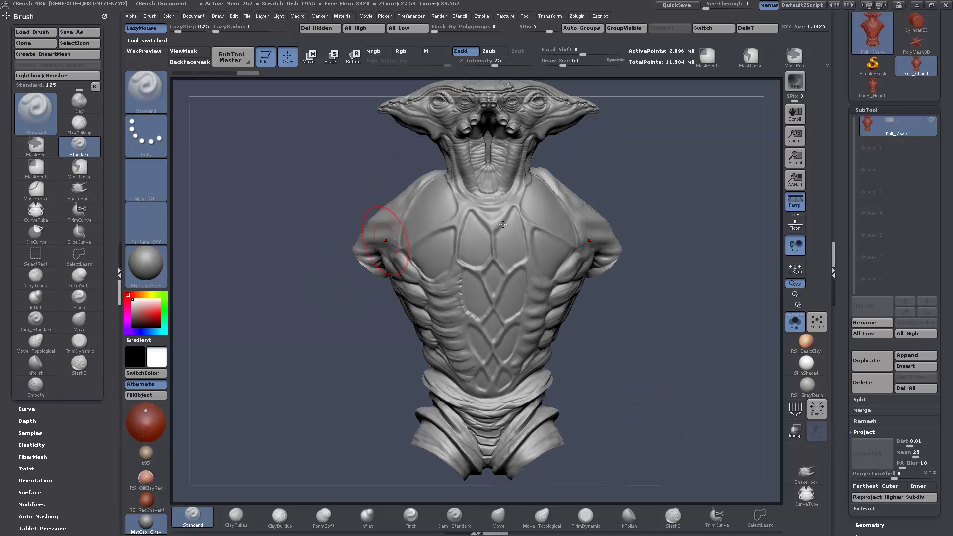
click(880, 76)
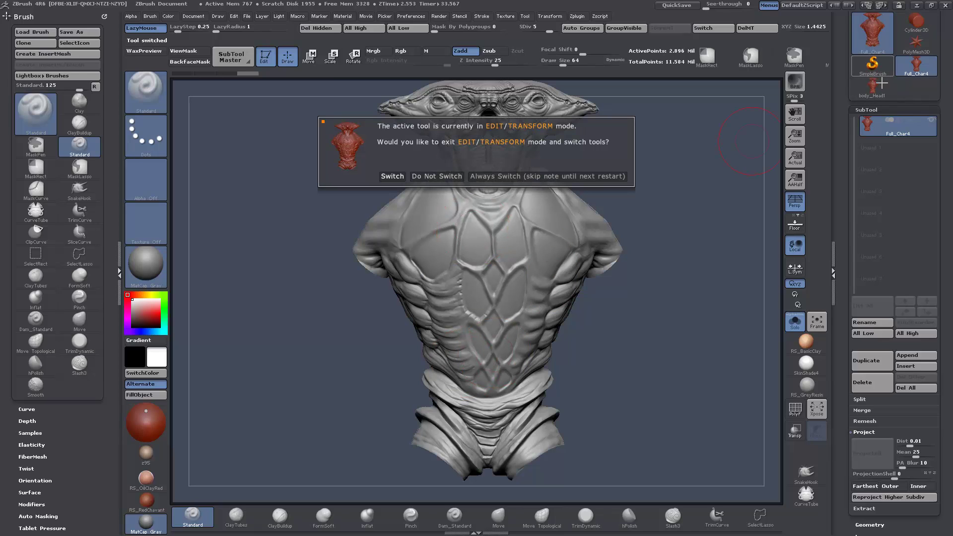
click(436, 176)
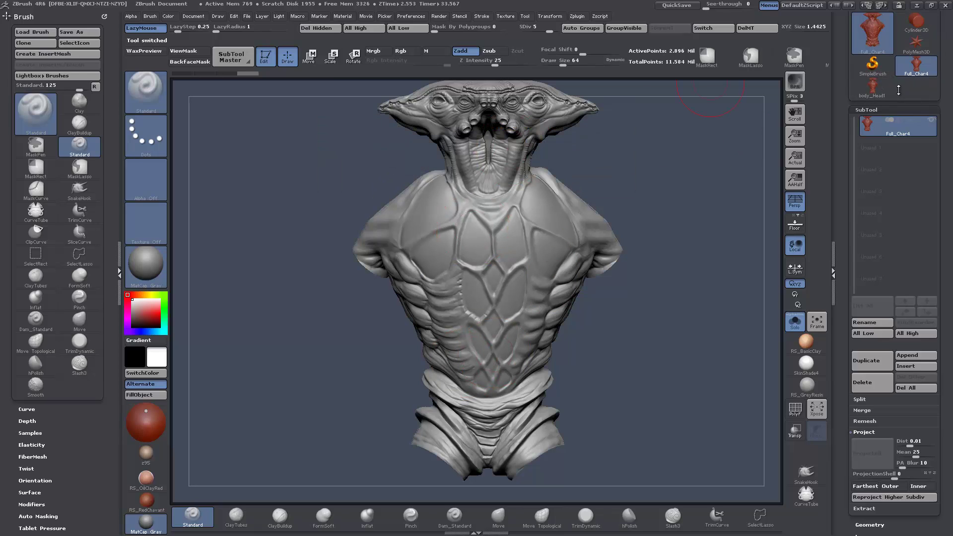
click(872, 89)
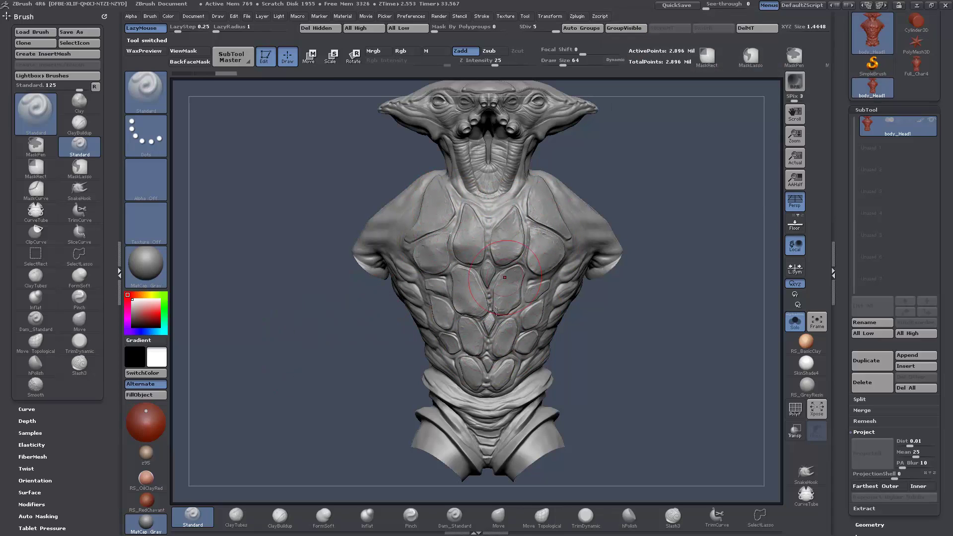
click(916, 65)
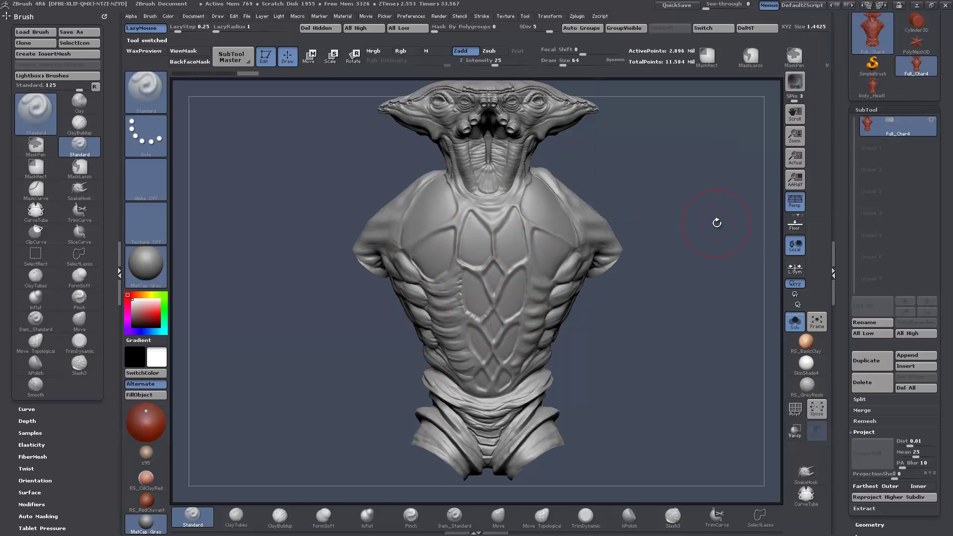
Examine Full_Char4 from head to hips and compare its torso with body_Head1 in a three-quarter view
alt+drag(709, 229, 673, 301)
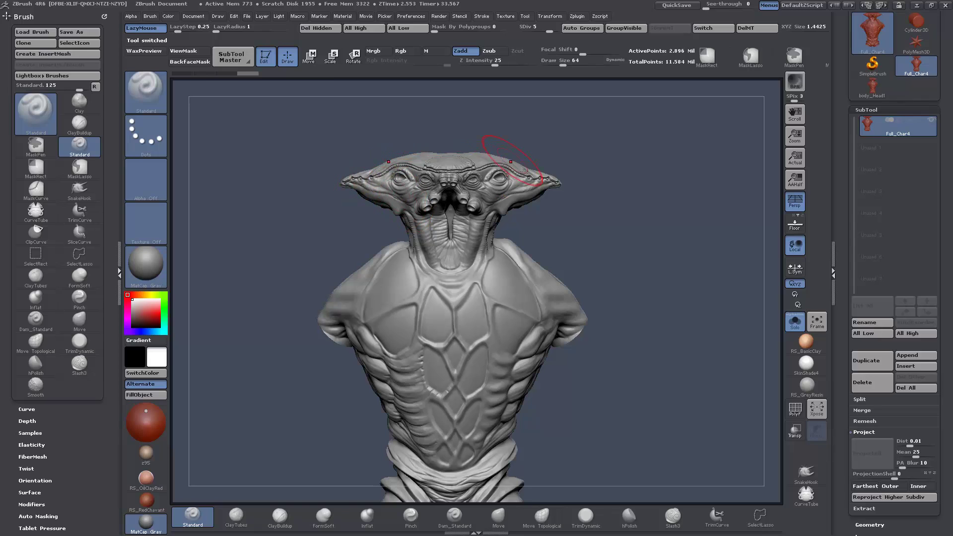
alt+drag(682, 331, 690, 195)
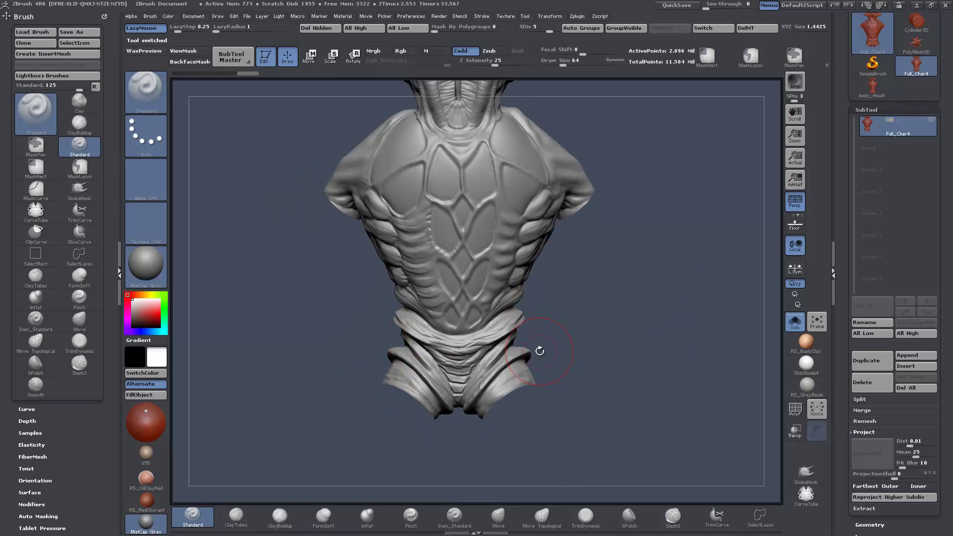
alt+drag(731, 223, 739, 333)
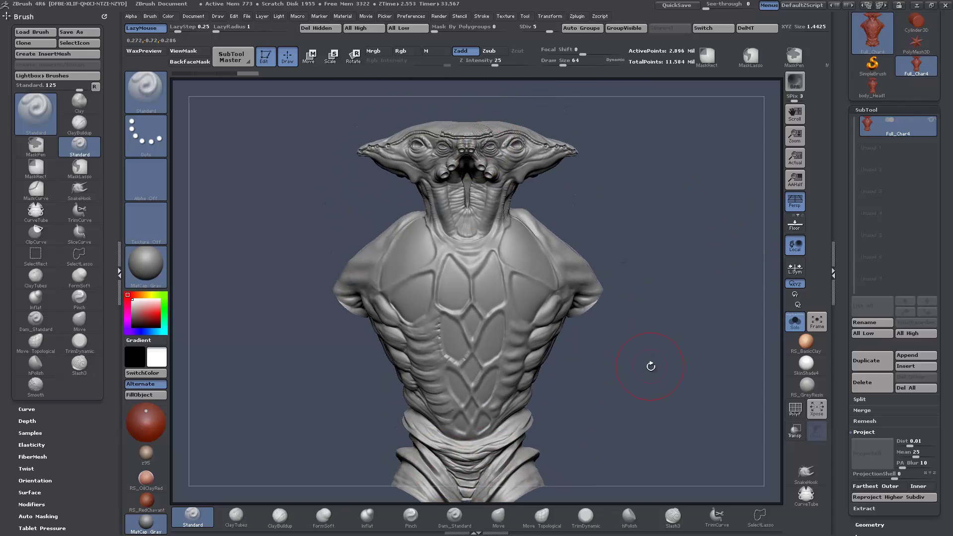
drag(649, 368, 653, 395)
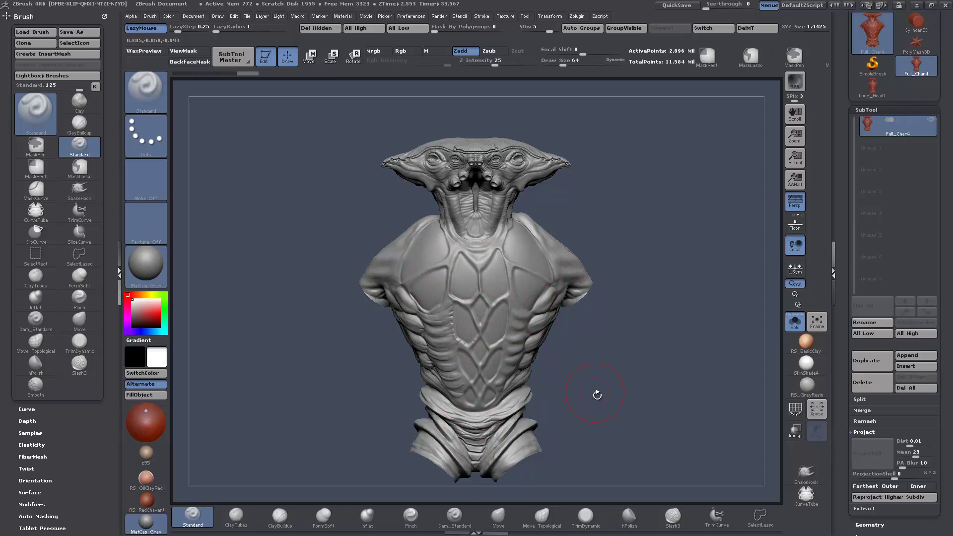
mouse_move(598, 395)
mouse_down()
mouse_move(585, 397)
mouse_move(620, 397)
mouse_up()
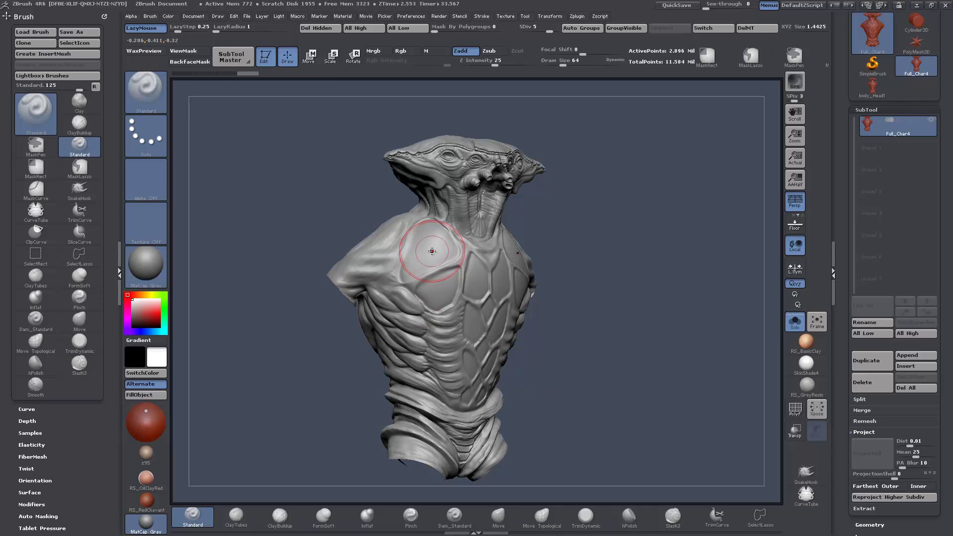
click(877, 88)
drag(589, 371, 606, 374)
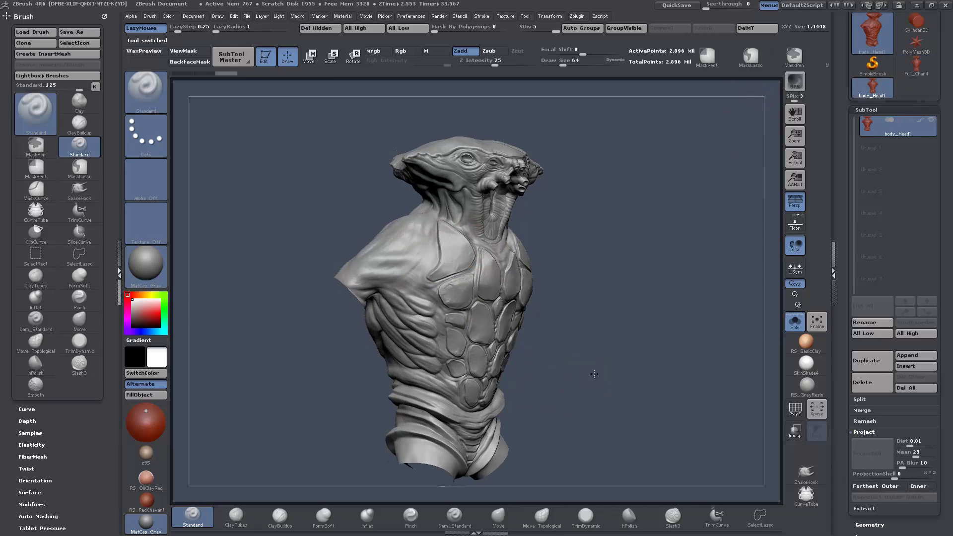
click(927, 70)
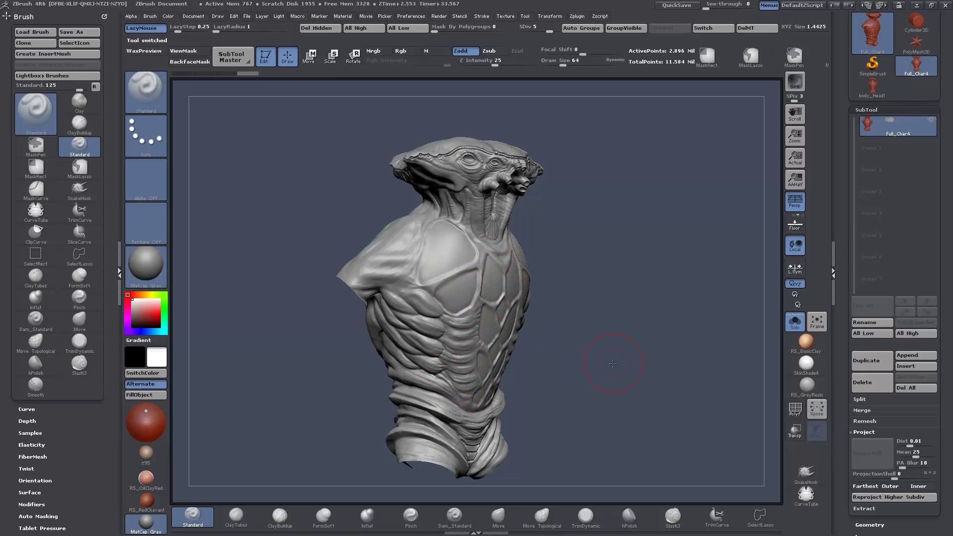
drag(605, 366, 638, 265)
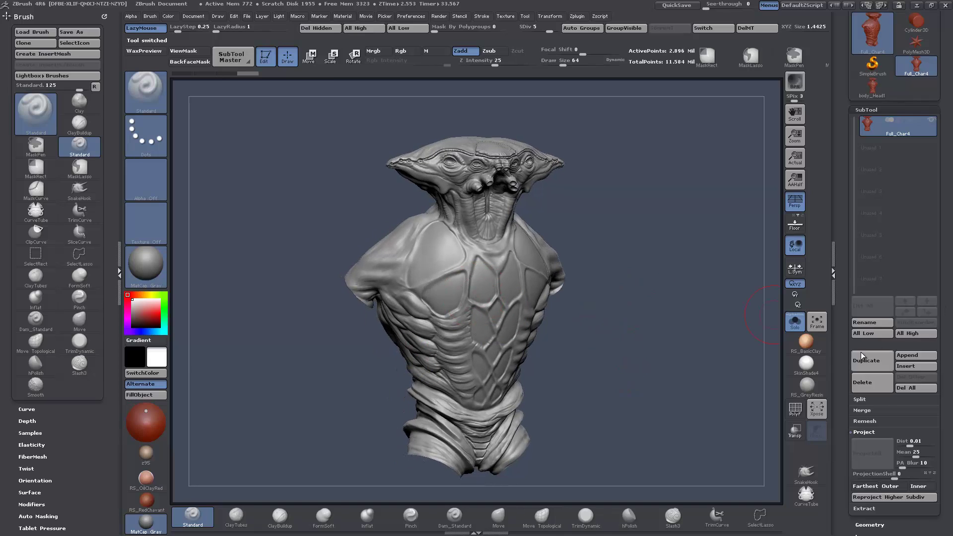
Check the Geometry subdivision settings of Full_Char4 and return to its SubTool list
scroll(859, 353, down, 5)
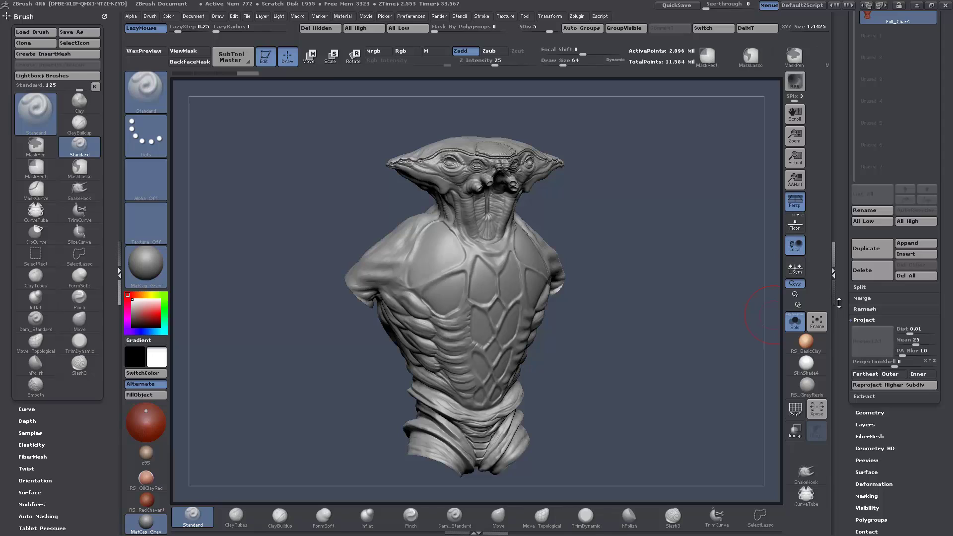
click(864, 412)
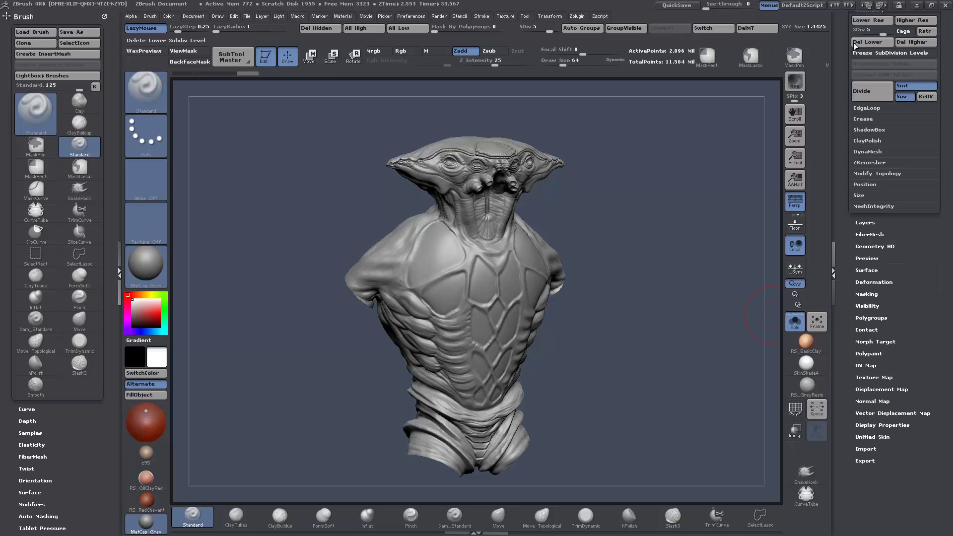
drag(839, 21, 837, 149)
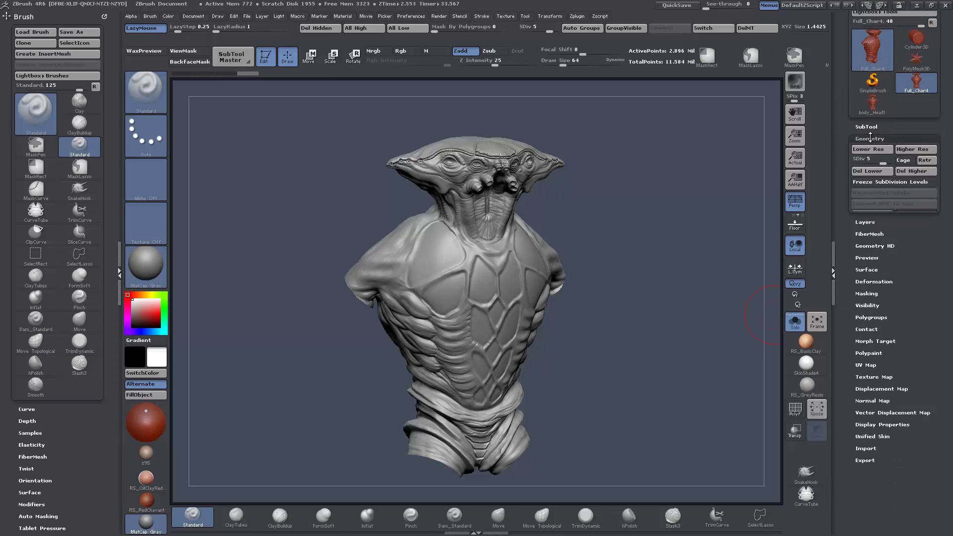
click(870, 137)
click(869, 126)
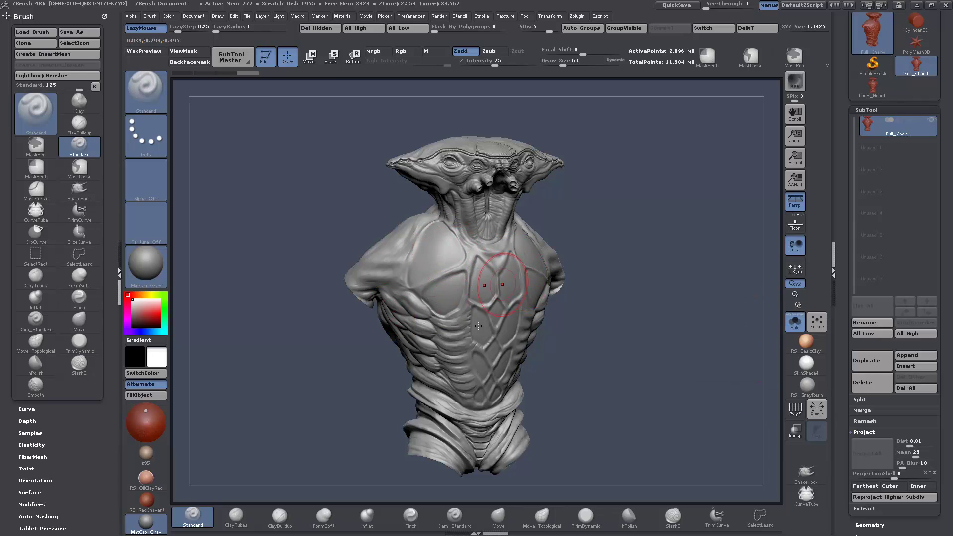
Append body_Head1 as a subtool of Full_Char4
mouse_move(652, 321)
mouse_down()
mouse_move(671, 306)
mouse_move(642, 276)
mouse_move(624, 281)
mouse_up()
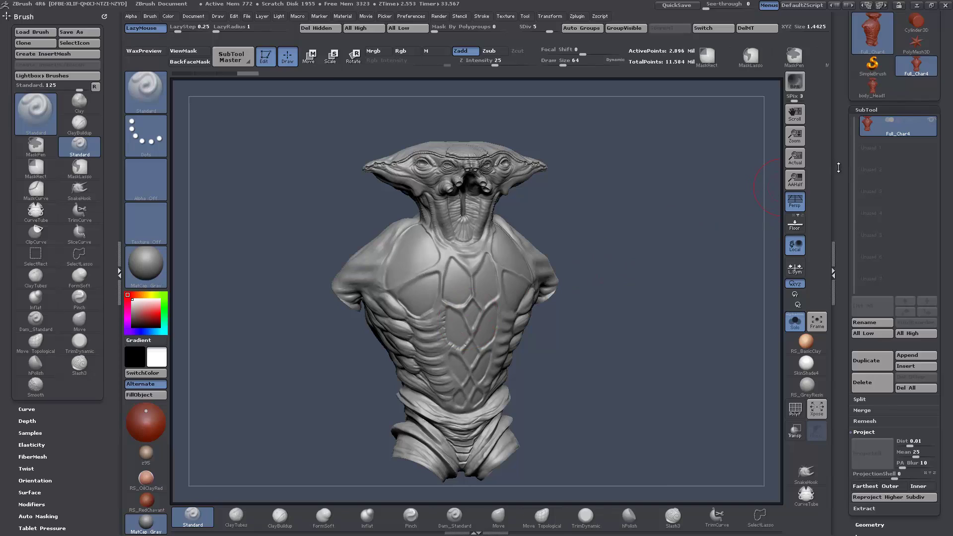
drag(843, 166, 841, 204)
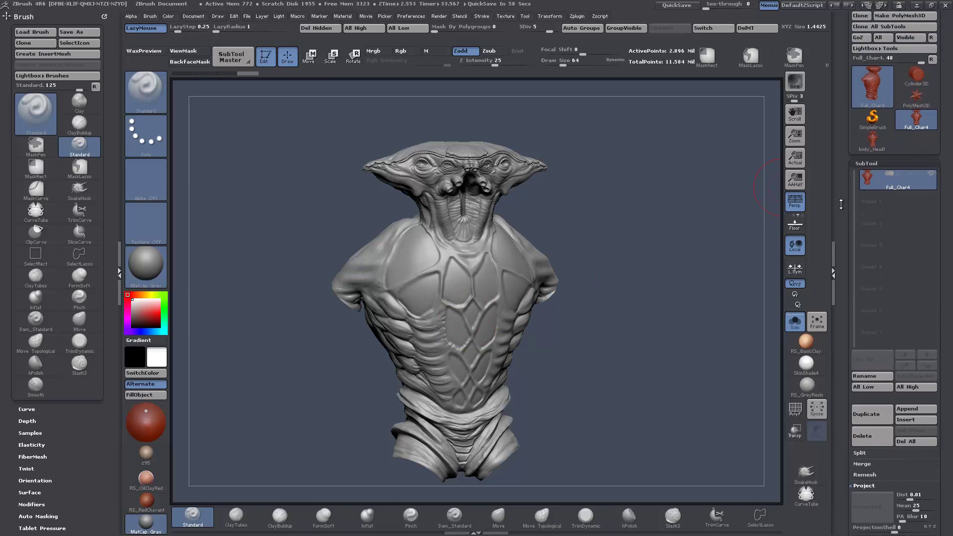
drag(841, 206, 840, 166)
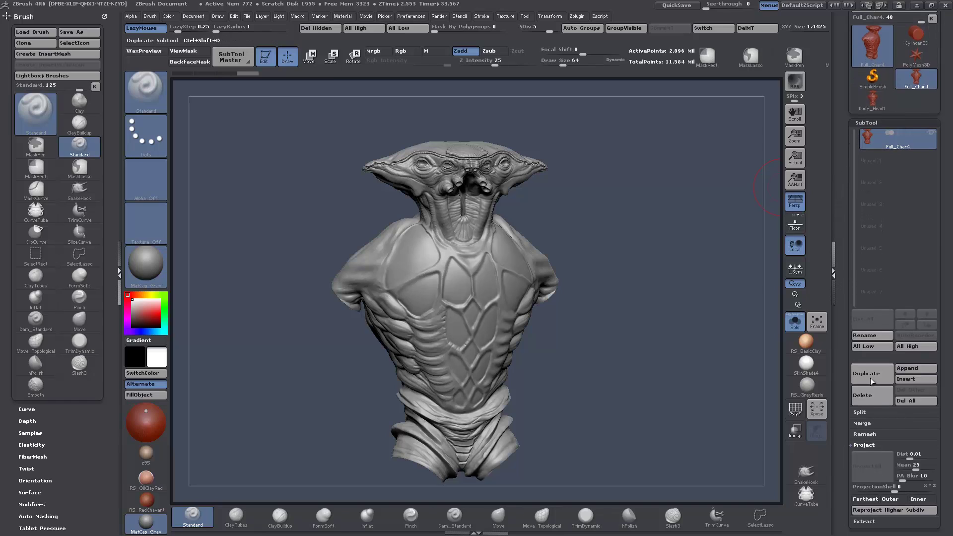
click(924, 368)
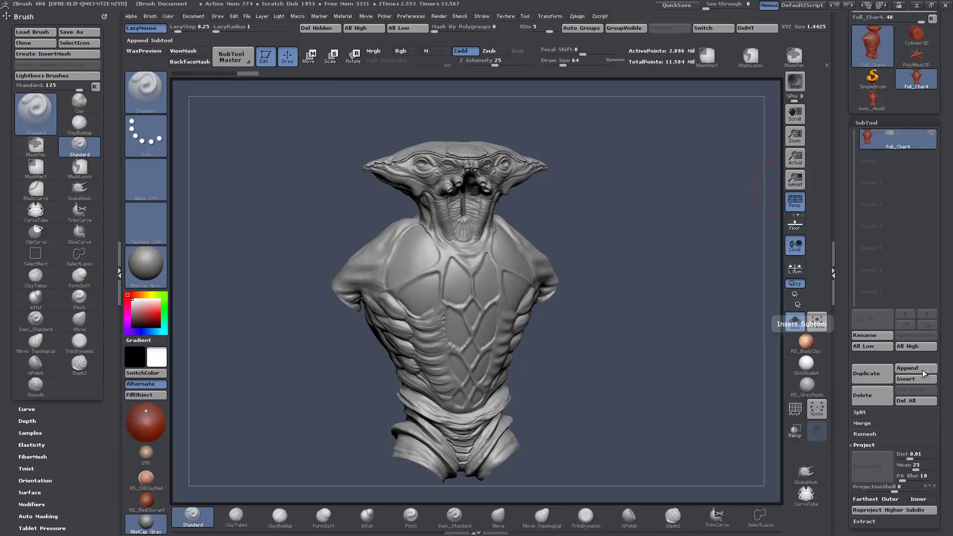
click(921, 370)
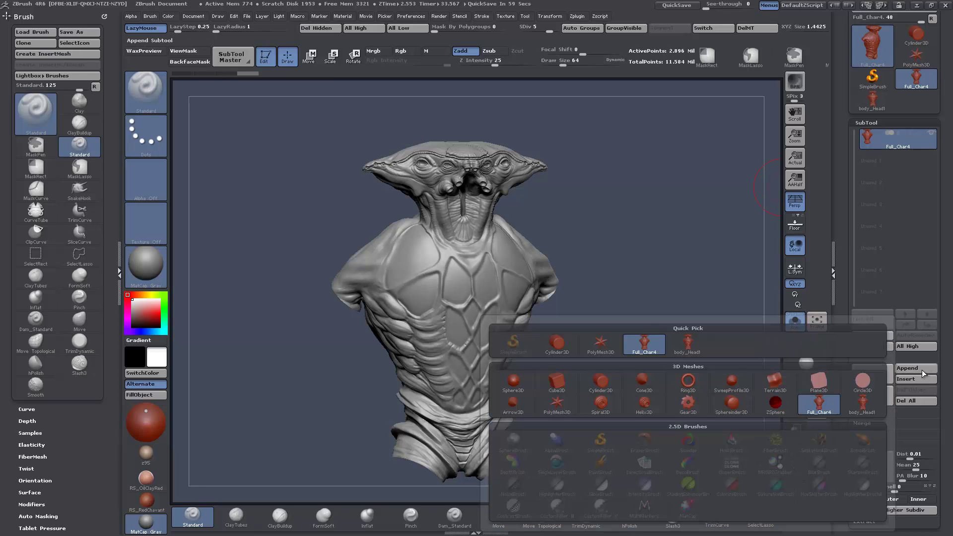
click(912, 372)
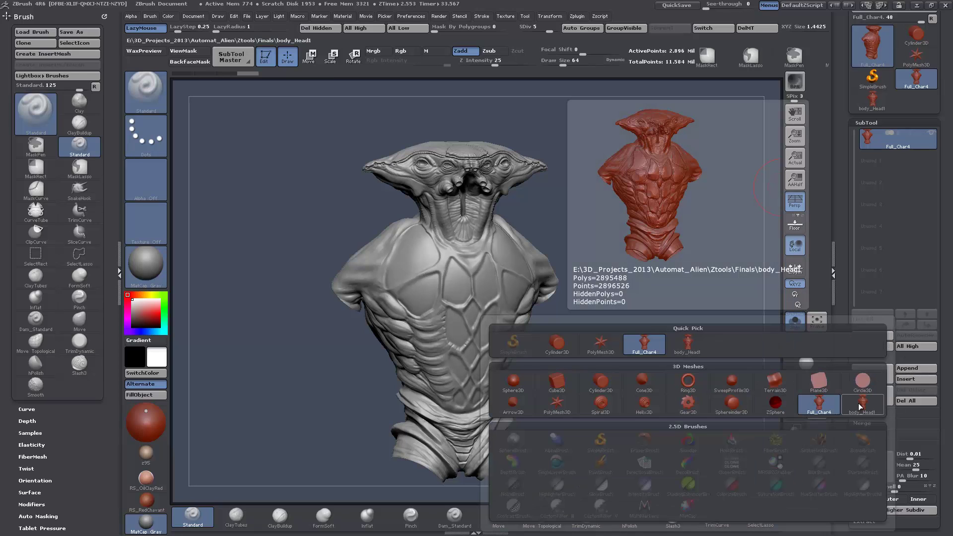
click(859, 407)
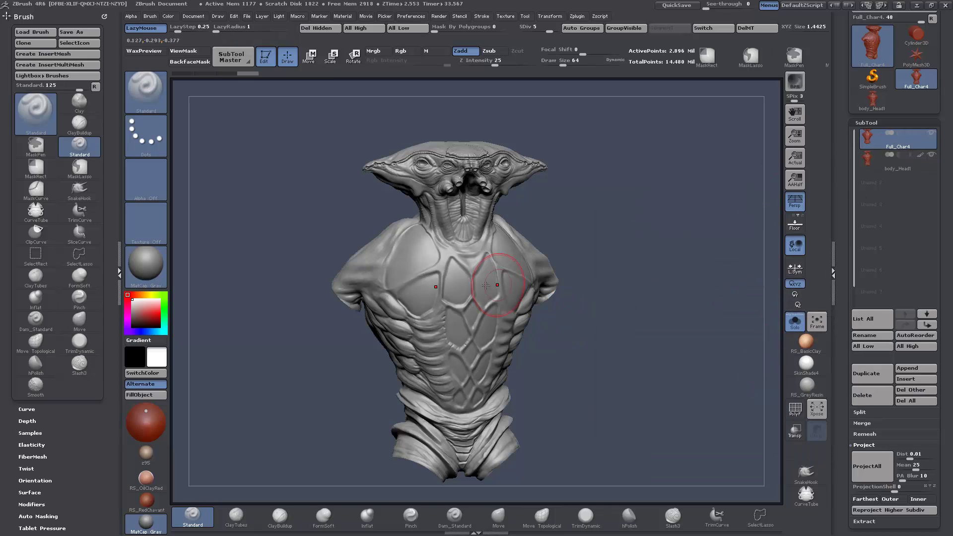
Lower the Full_Char4 subtool to subdivision level 1
mouse_move(667, 389)
mouse_down()
mouse_move(634, 378)
mouse_move(641, 357)
mouse_move(685, 354)
mouse_up()
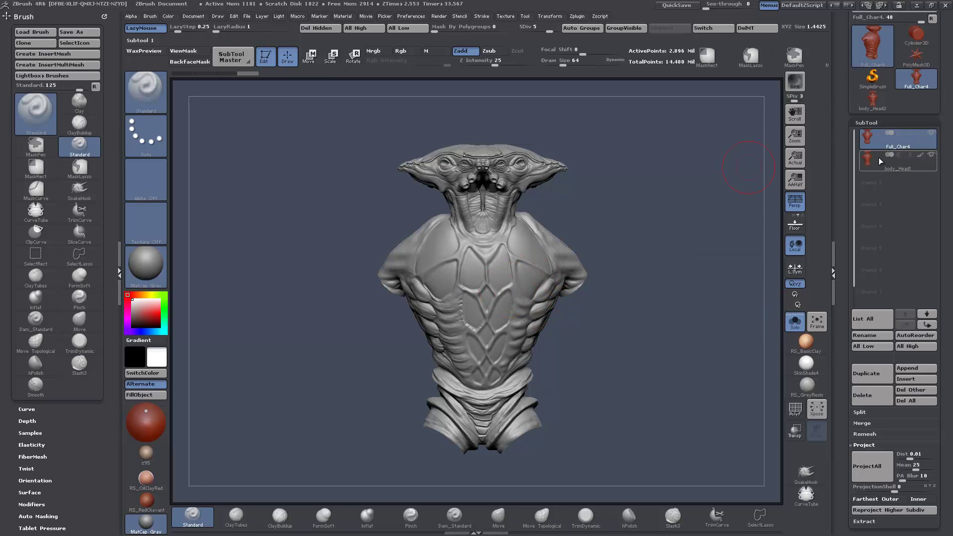
mouse_move(874, 165)
mouse_move(617, 374)
alt+mouse_down()
mouse_move(627, 385)
mouse_move(630, 373)
alt+mouse_up()
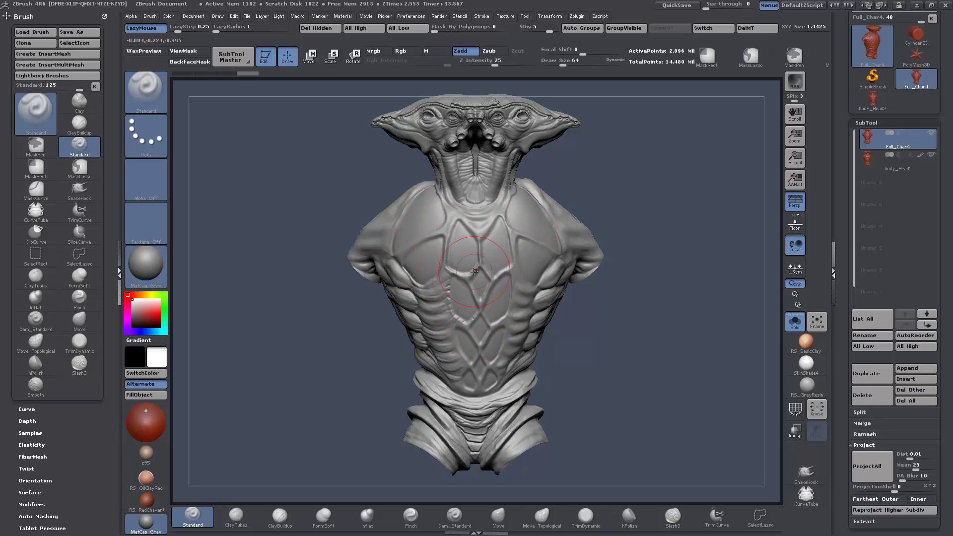
key(shift)
key(ctrl)
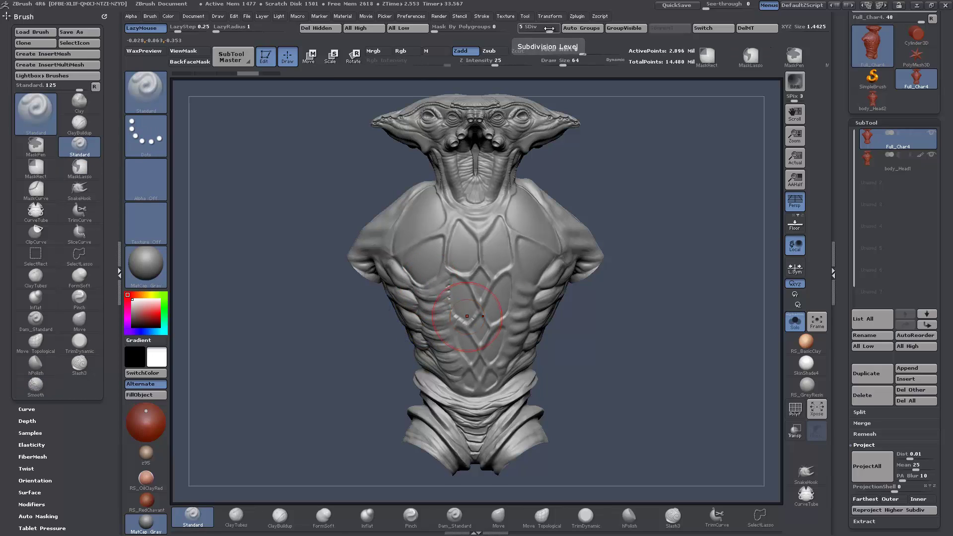
drag(549, 30, 514, 30)
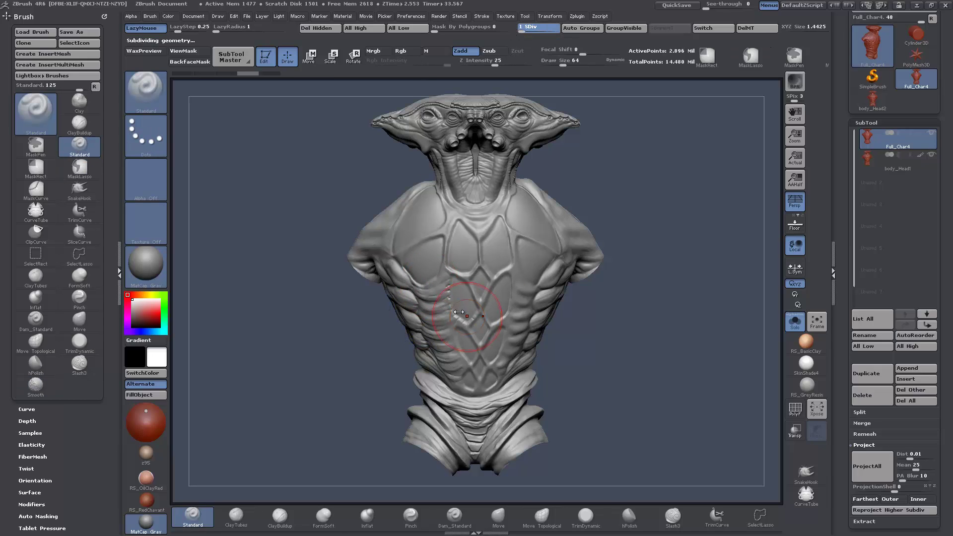
Try smoothing the middle of the chest at subdivision level 1, inspect it from the side, and undo the smoothing
mouse_move(461, 318)
shift+mouse_down()
mouse_move(526, 288)
mouse_move(471, 273)
shift+mouse_up()
click(806, 344)
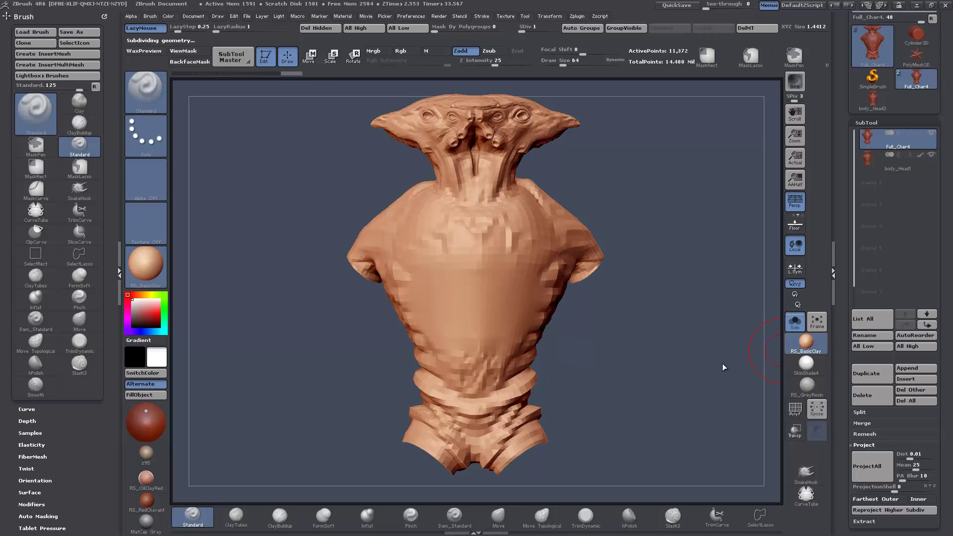
click(129, 530)
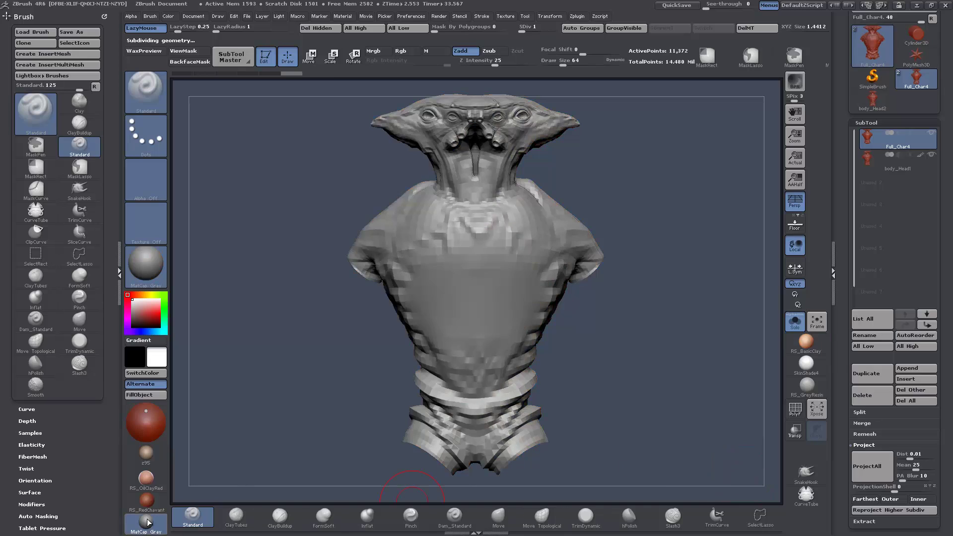
drag(633, 351, 670, 350)
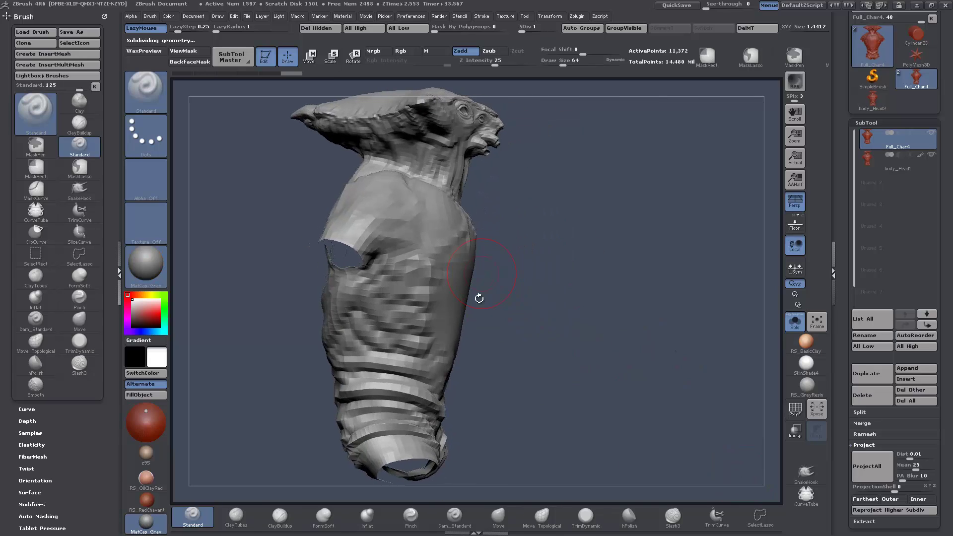
key(ctrl)
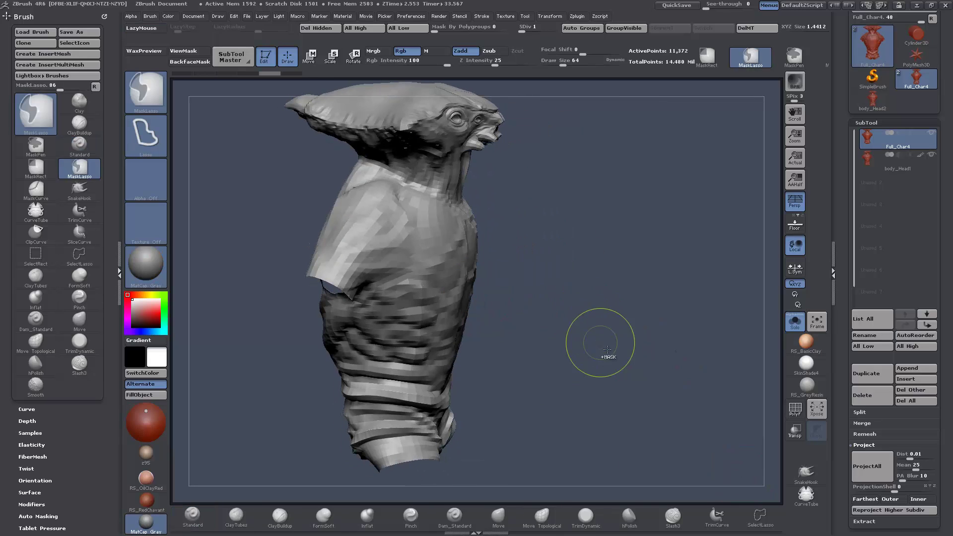
drag(609, 350, 567, 354)
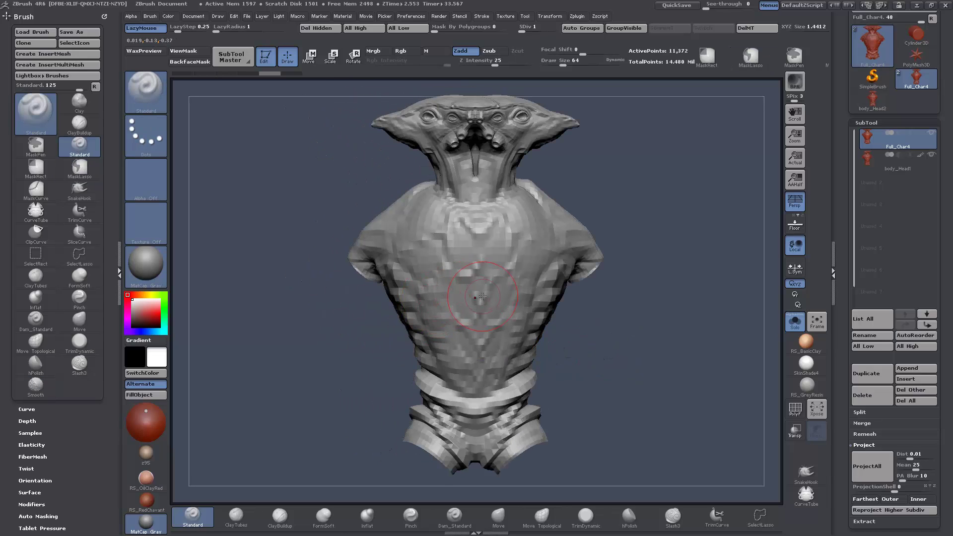
Smooth away the scale detail across the whole chest at subdivision level 1 and check the torso from the side
key(shift)
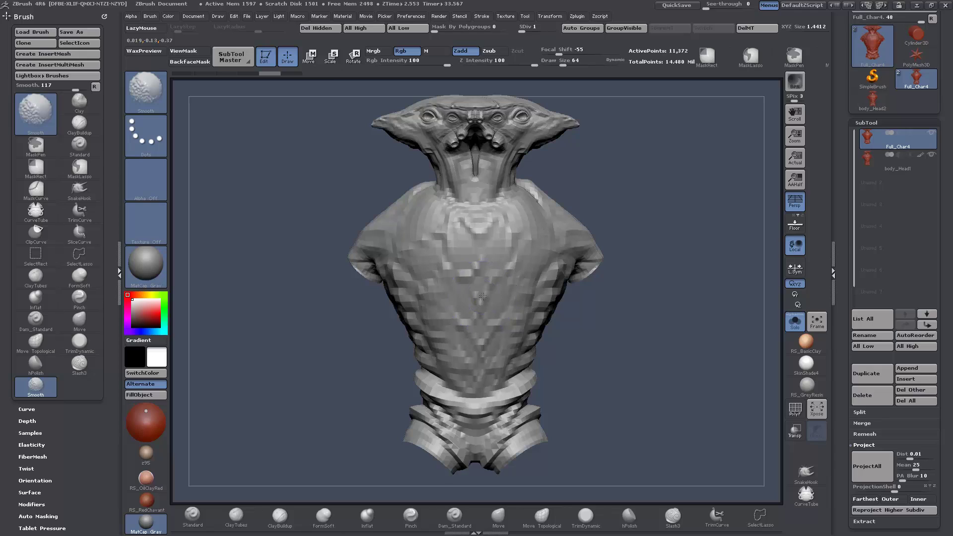
mouse_move(482, 296)
shift+mouse_down()
mouse_move(444, 263)
mouse_move(416, 278)
mouse_move(491, 228)
mouse_move(466, 248)
mouse_move(477, 347)
mouse_move(491, 367)
mouse_move(447, 376)
mouse_move(411, 269)
shift+mouse_up()
drag(626, 379, 680, 381)
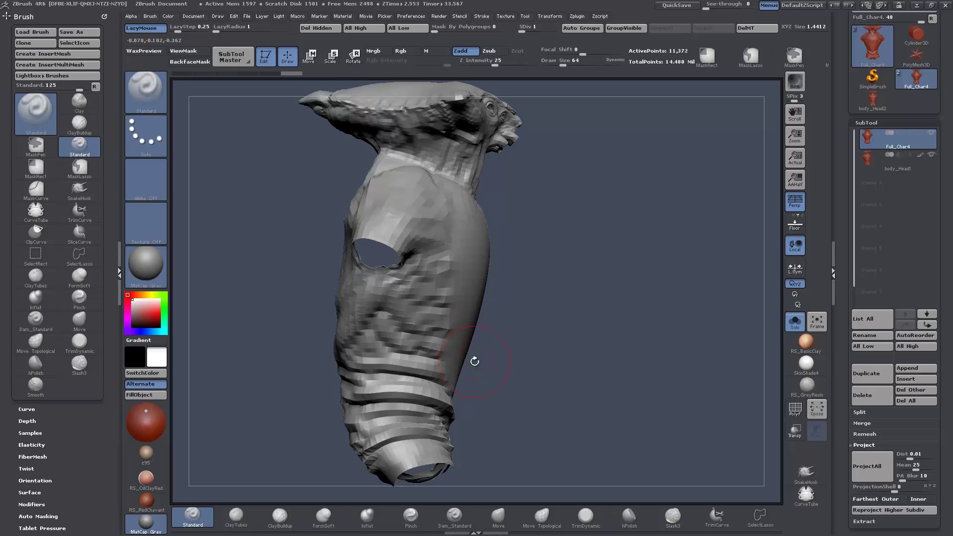
drag(475, 361, 438, 374)
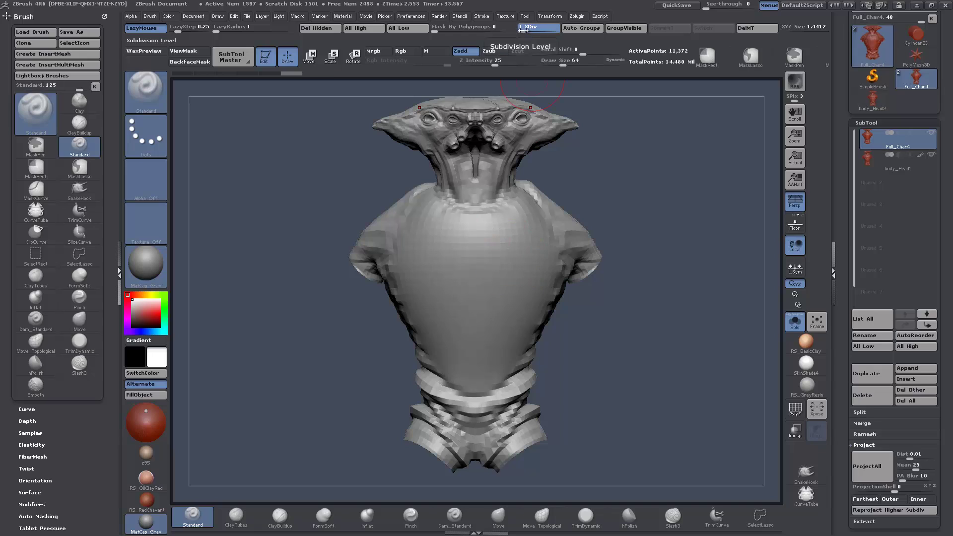
Raise Full_Char4 to subdivision level 2 and smooth out the chest detail at that level
key(ctrl+d)
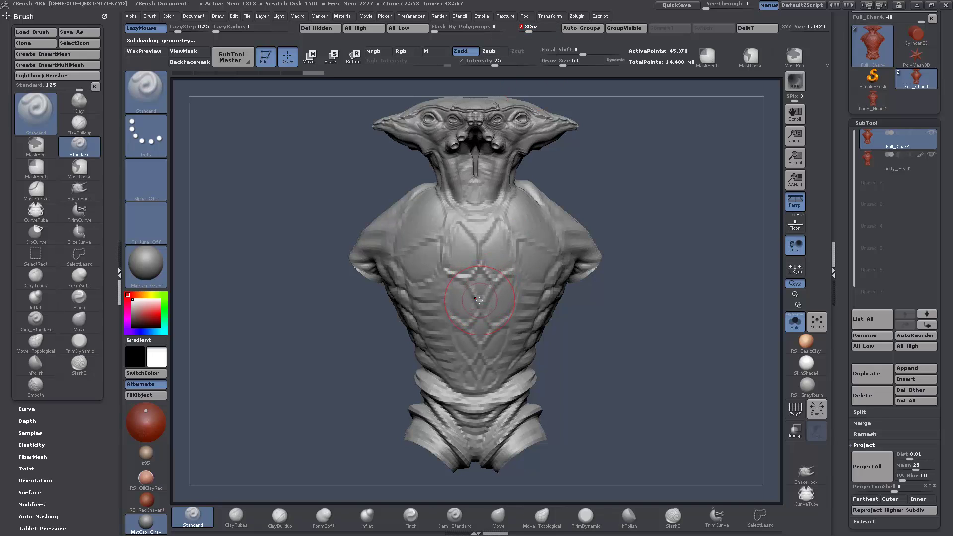
key(shift)
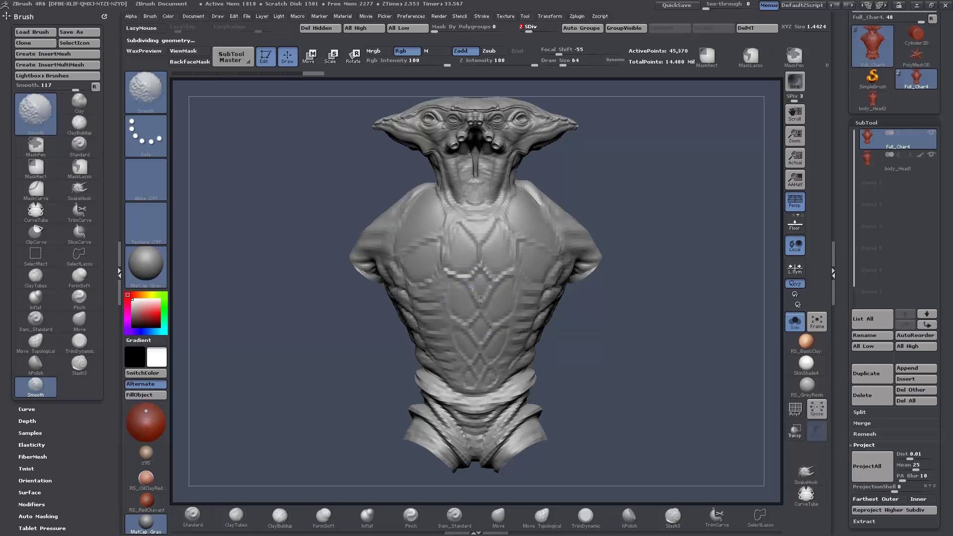
mouse_move(479, 299)
shift+mouse_down()
mouse_move(447, 255)
mouse_move(484, 231)
mouse_move(440, 211)
mouse_move(430, 295)
mouse_move(466, 344)
mouse_move(451, 318)
shift+mouse_up()
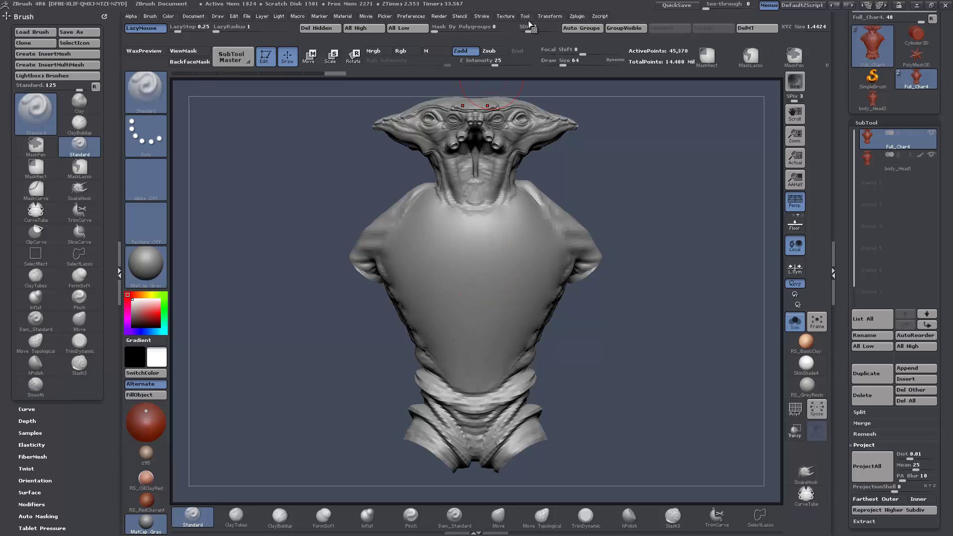
Raise Full_Char4 to subdivision level 3 and smooth the chest and belly until the scale pattern is gone
key(d)
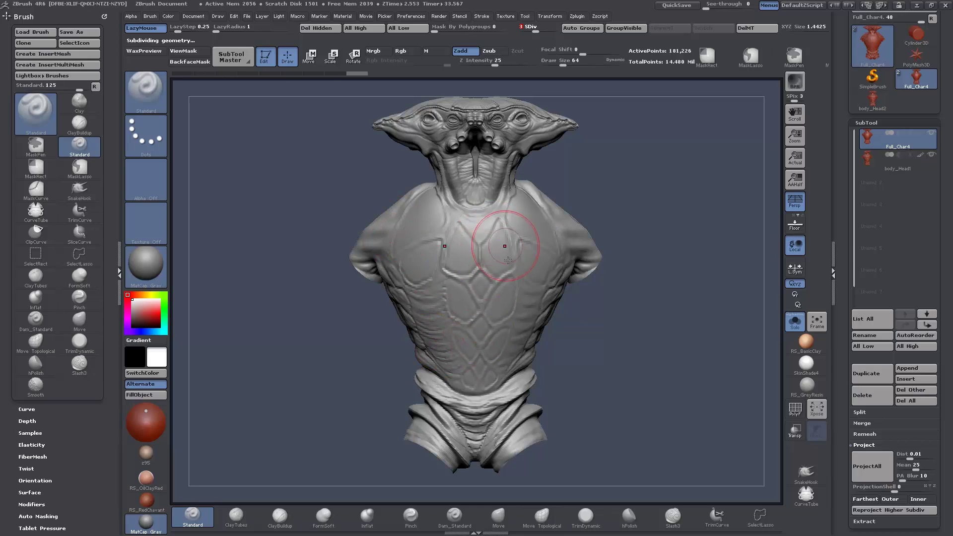
mouse_move(613, 387)
mouse_down()
mouse_move(652, 394)
mouse_move(612, 391)
mouse_up()
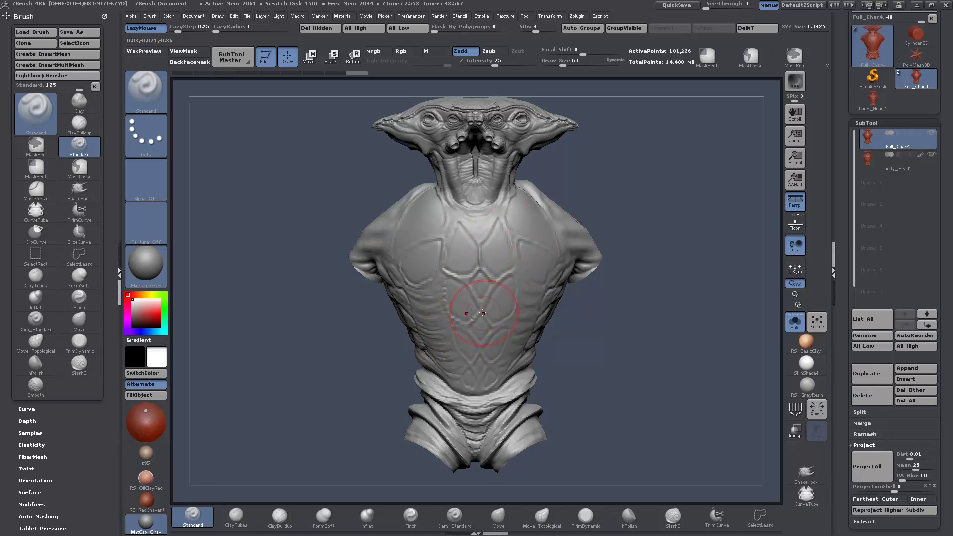
key(shift)
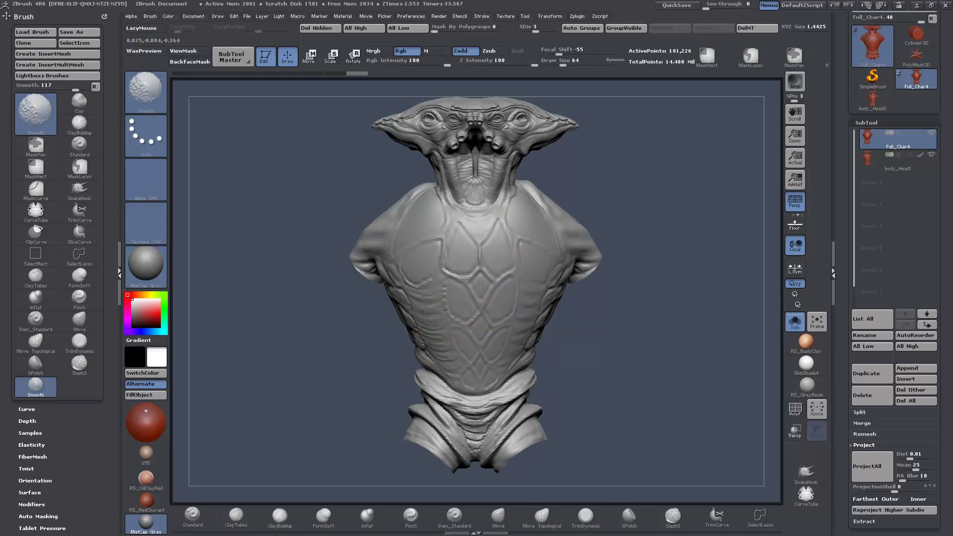
mouse_move(483, 311)
shift+mouse_down()
mouse_move(477, 258)
mouse_move(491, 228)
mouse_move(439, 243)
mouse_move(465, 350)
shift+mouse_up()
Smooth the chest of Full_Char4 at subdivision level 4 and again at subdivision level 6
key(d)
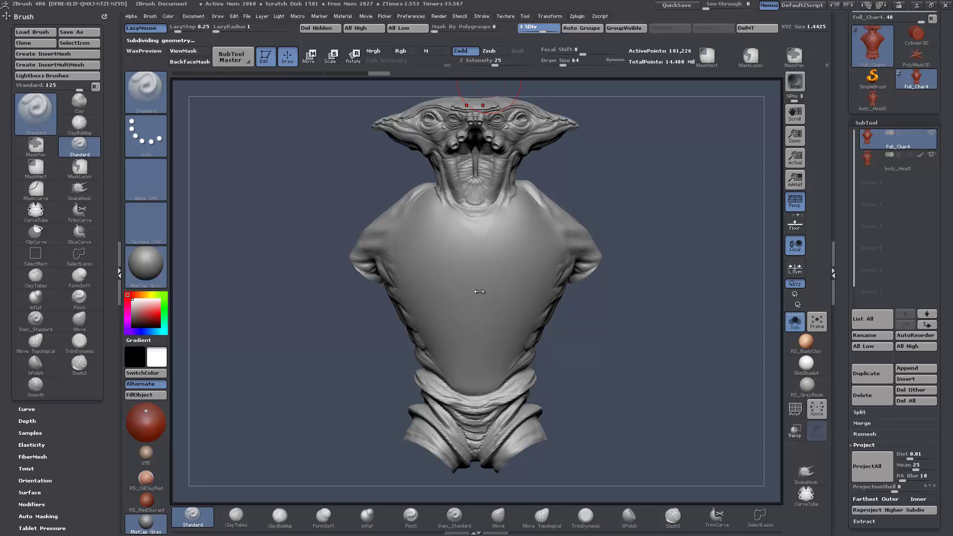
key(shift)
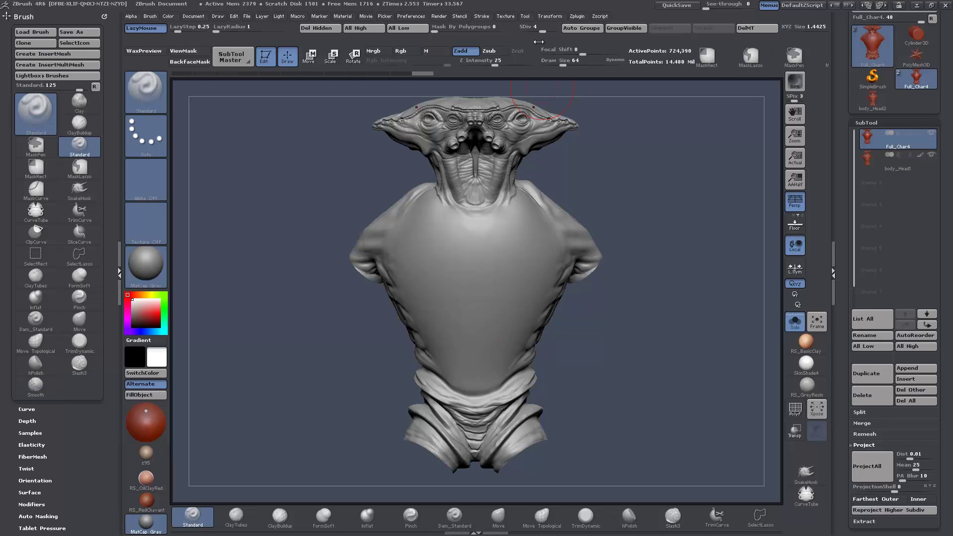
click(556, 29)
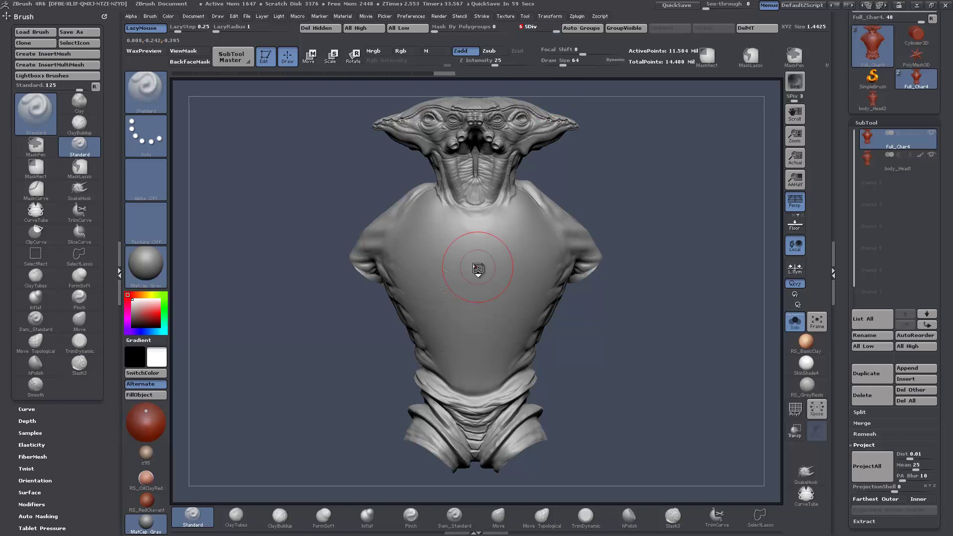
key(shift)
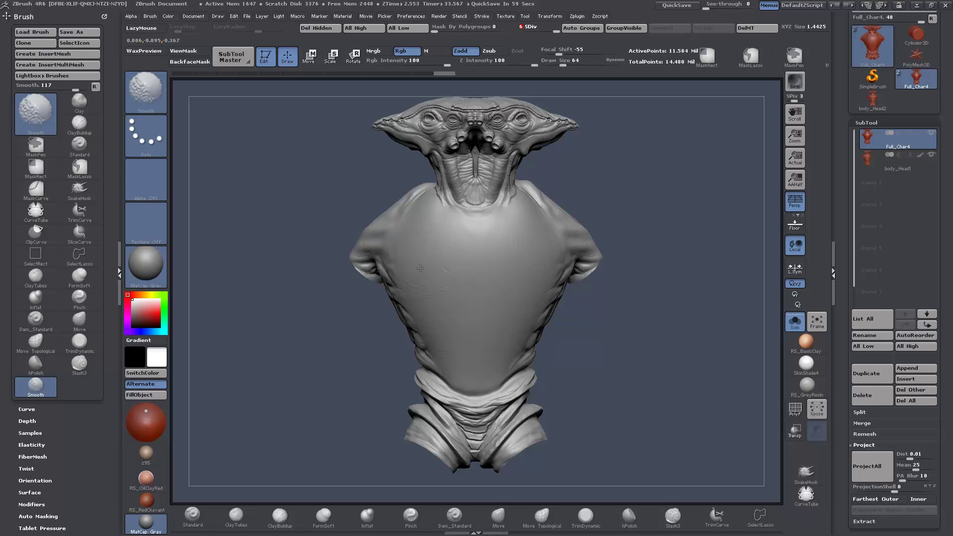
shift+drag(467, 306, 445, 293)
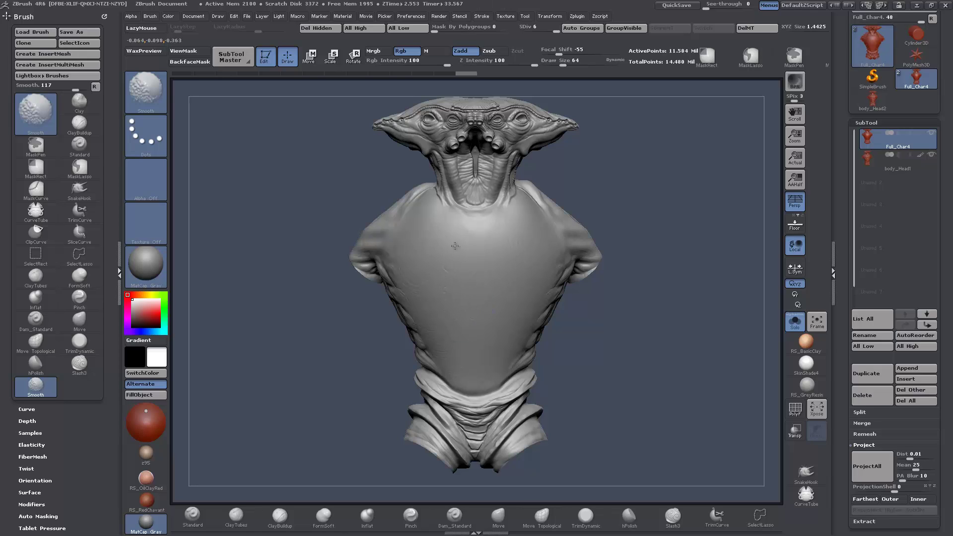
shift+drag(480, 289, 517, 302)
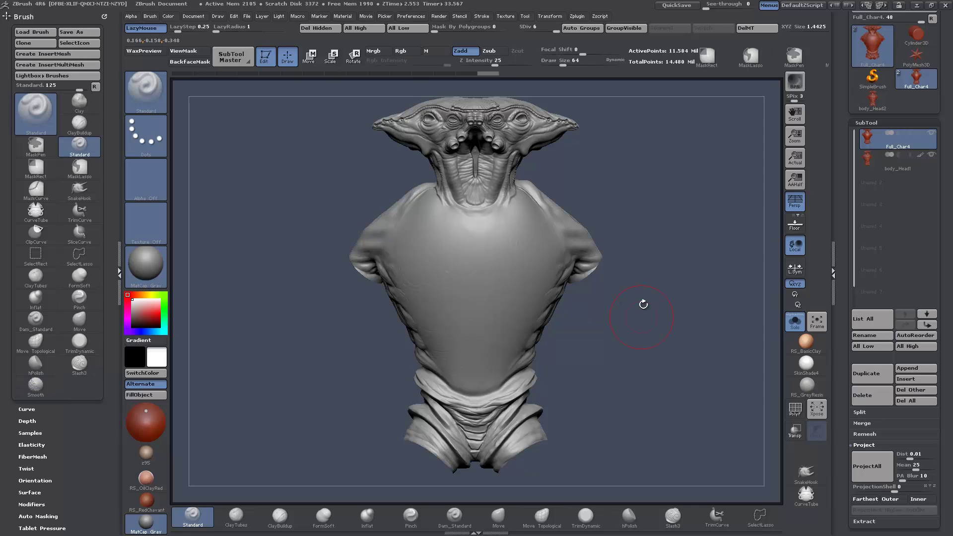
Mask the head and neck and the pelvis area of Full_Char4, leaving the torso unmasked
mouse_move(692, 331)
mouse_down()
mouse_move(668, 339)
mouse_move(697, 338)
mouse_move(651, 295)
mouse_move(654, 316)
mouse_move(654, 300)
mouse_up()
key(f)
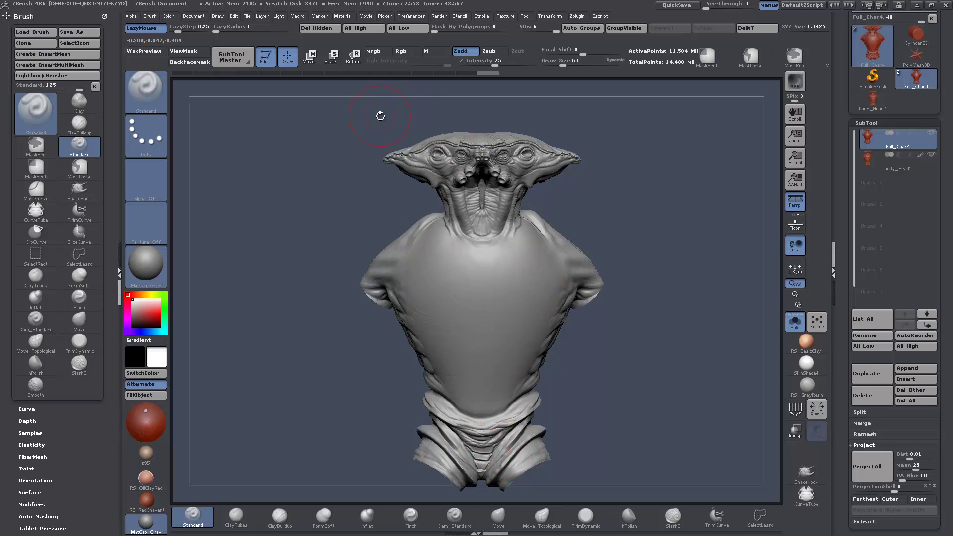
key(ctrl)
mouse_move(389, 117)
ctrl+mouse_down()
mouse_move(472, 105)
mouse_move(492, 172)
mouse_move(474, 244)
mouse_move(341, 191)
ctrl+mouse_up()
alt+drag(641, 319, 634, 220)
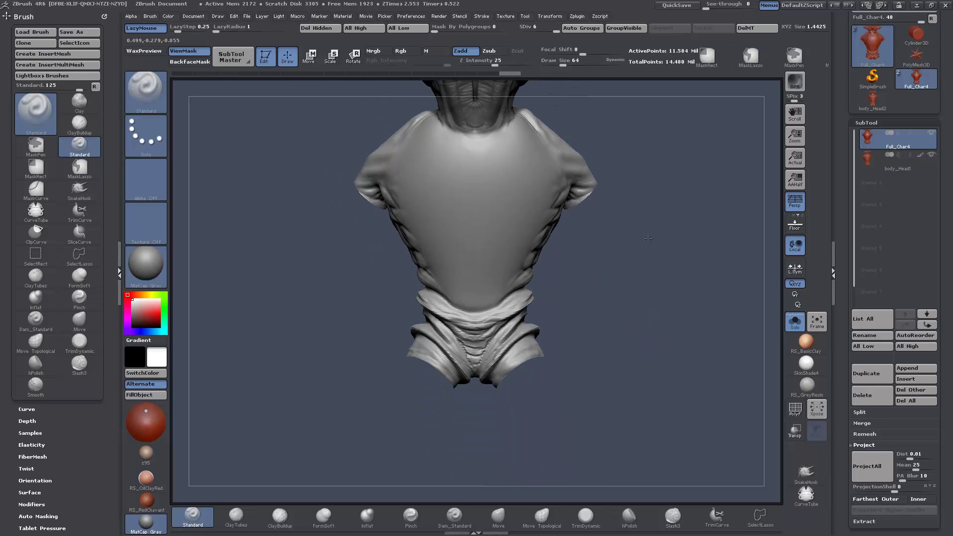
mouse_move(386, 403)
ctrl+mouse_down()
mouse_move(376, 327)
mouse_move(382, 290)
mouse_move(474, 312)
mouse_move(478, 420)
mouse_move(424, 433)
ctrl+mouse_up()
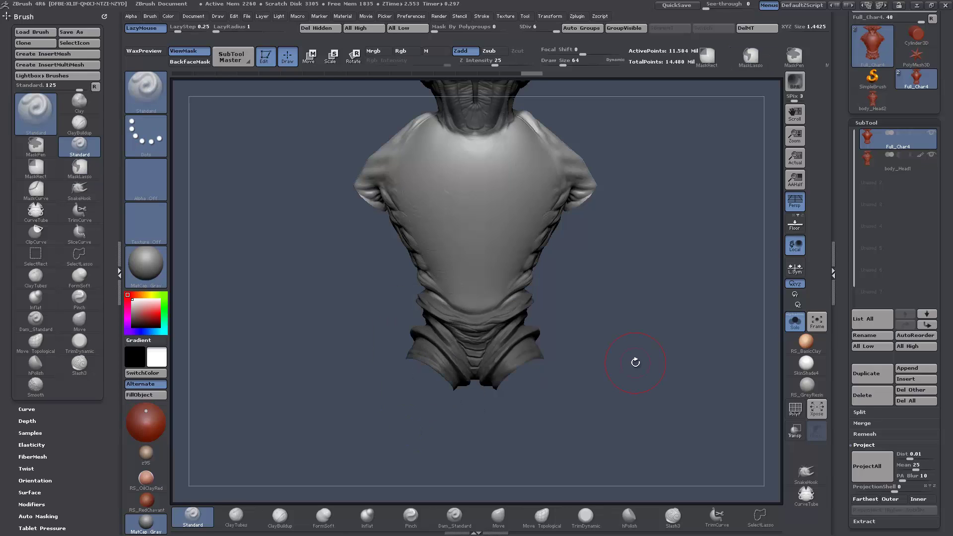
Turn off perspective and refine the waist mask with MaskLasso from the side of the torso
drag(632, 361, 579, 368)
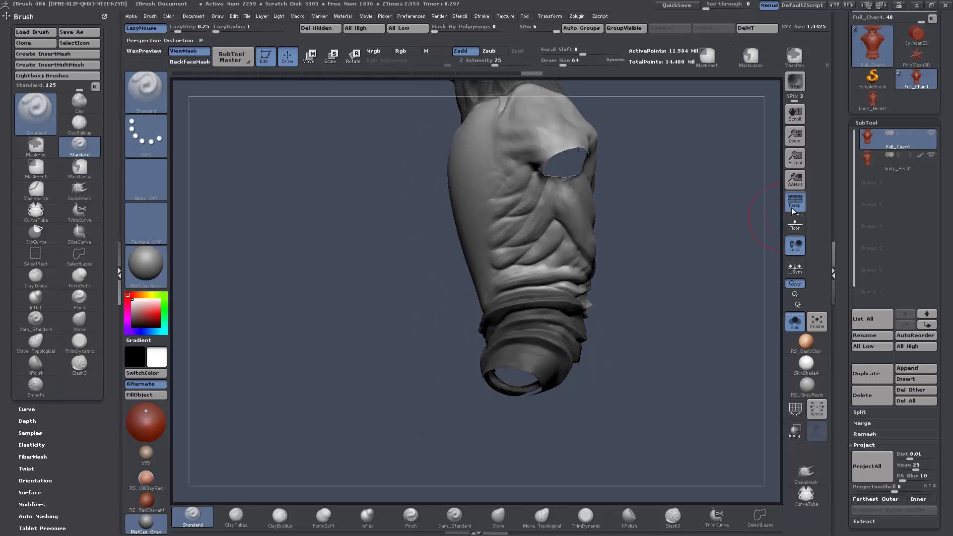
drag(719, 256, 663, 316)
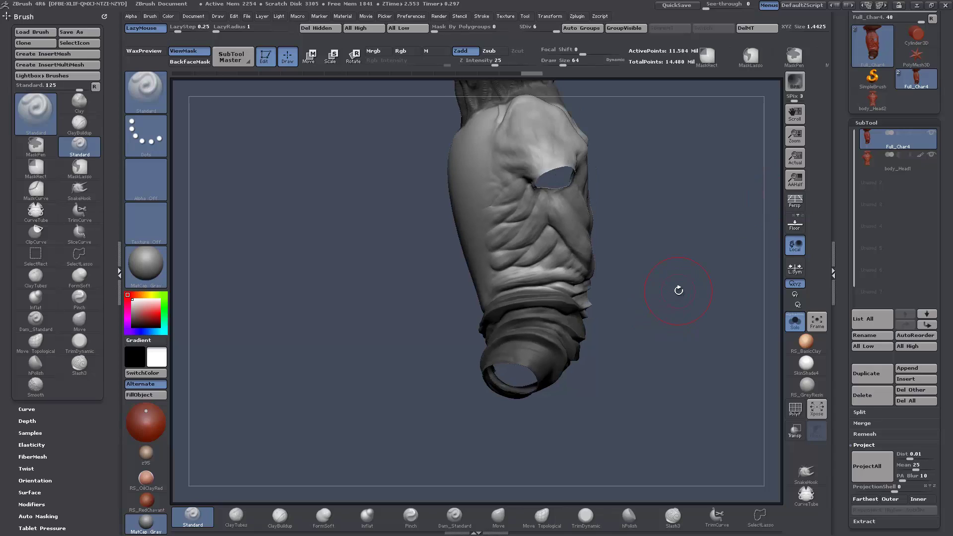
mouse_move(677, 285)
ctrl+mouse_down()
mouse_move(568, 280)
mouse_move(570, 412)
ctrl+mouse_up()
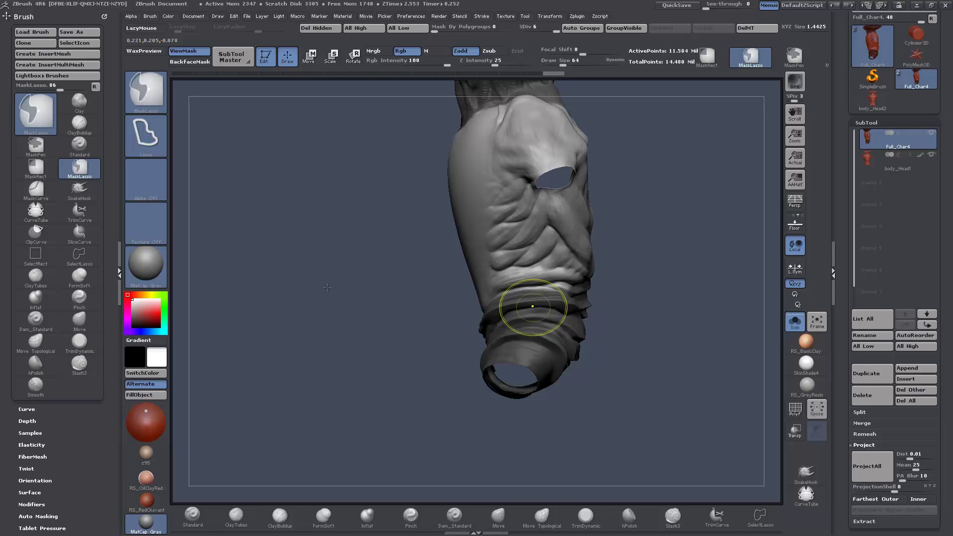
drag(335, 292, 616, 314)
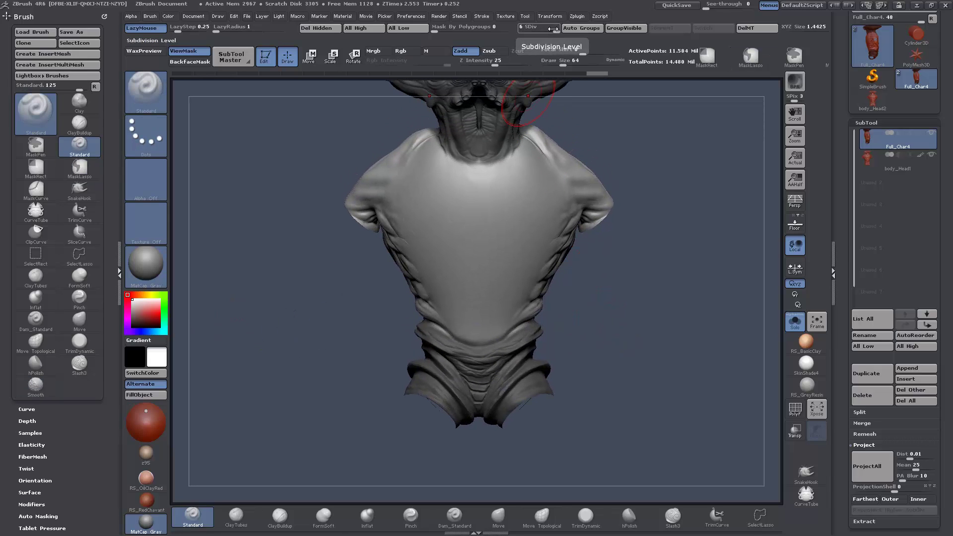
Lower Full_Char4 to subdivision level 1 and project the body_Head1 detail onto it with ProjectAll
drag(552, 30, 496, 38)
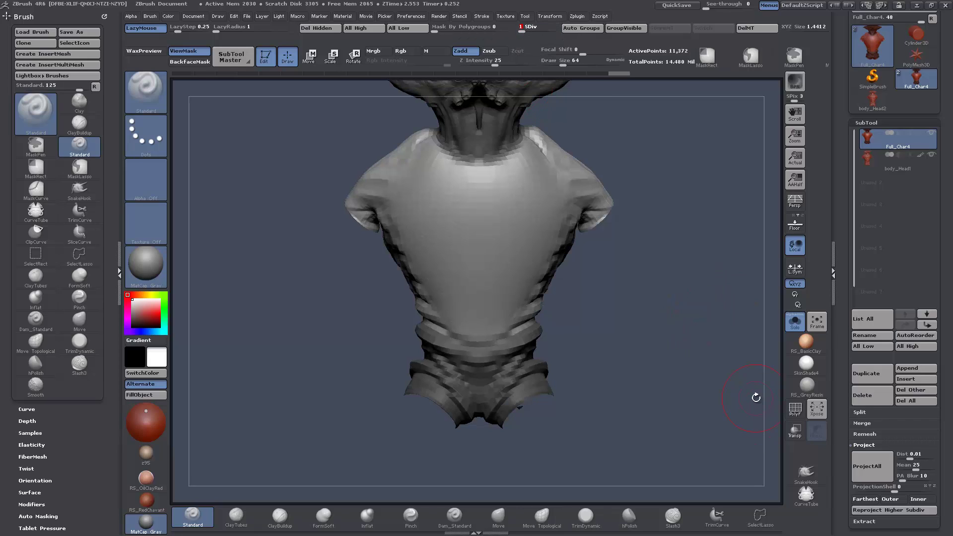
drag(843, 436, 844, 404)
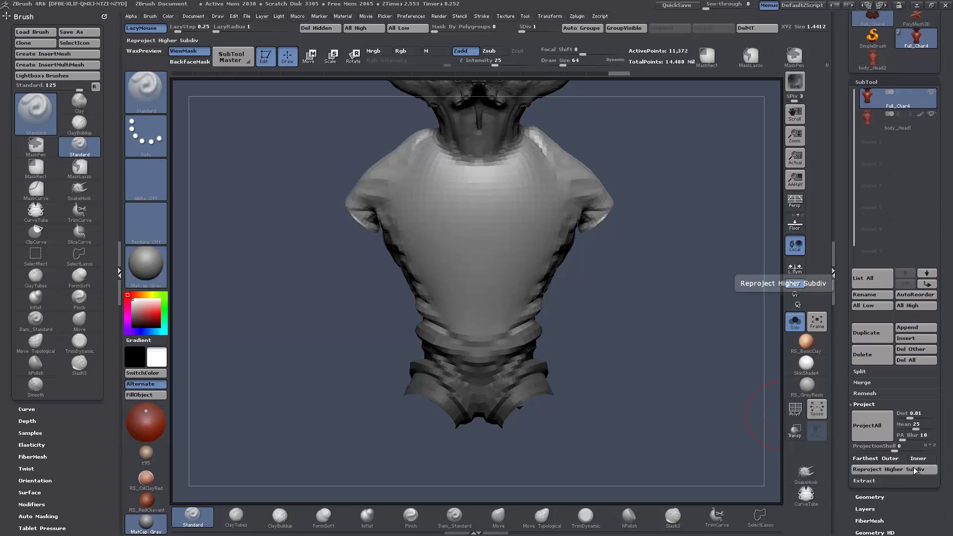
click(873, 428)
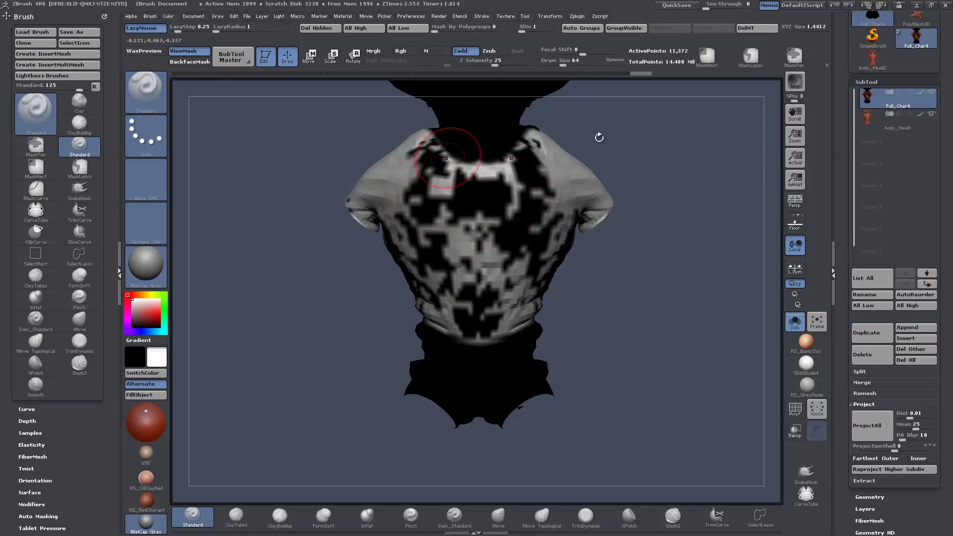
Turn off the polypaint display of Full_Char4 to inspect the projected chest surface
mouse_move(885, 99)
click(921, 92)
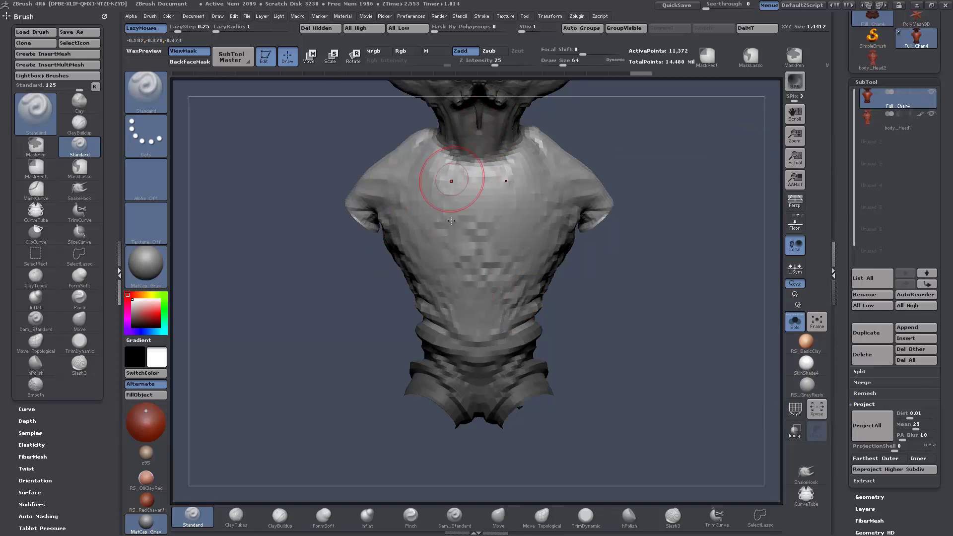
mouse_move(922, 98)
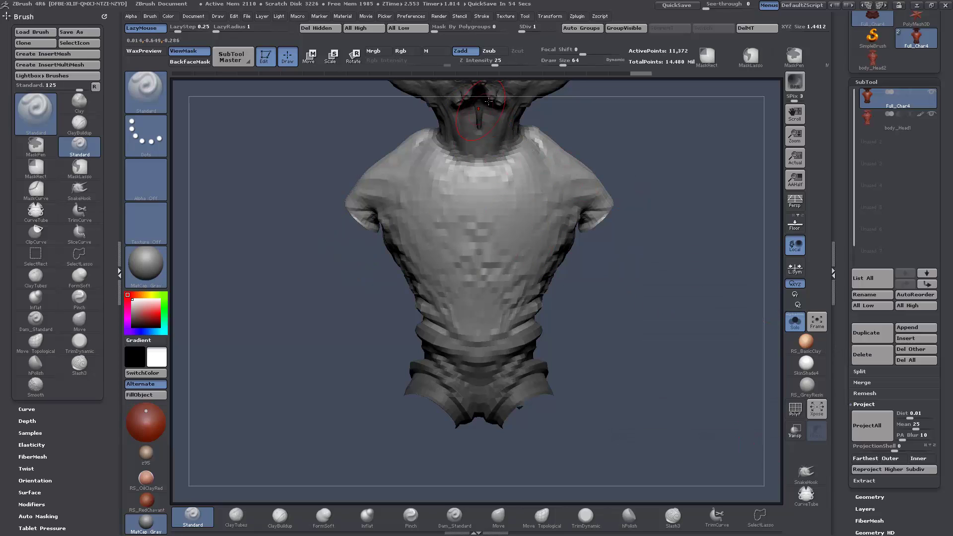
Project the body_Head1 detail onto Full_Char4 at subdivision level 2 and again at subdivision level 3
drag(524, 29, 528, 29)
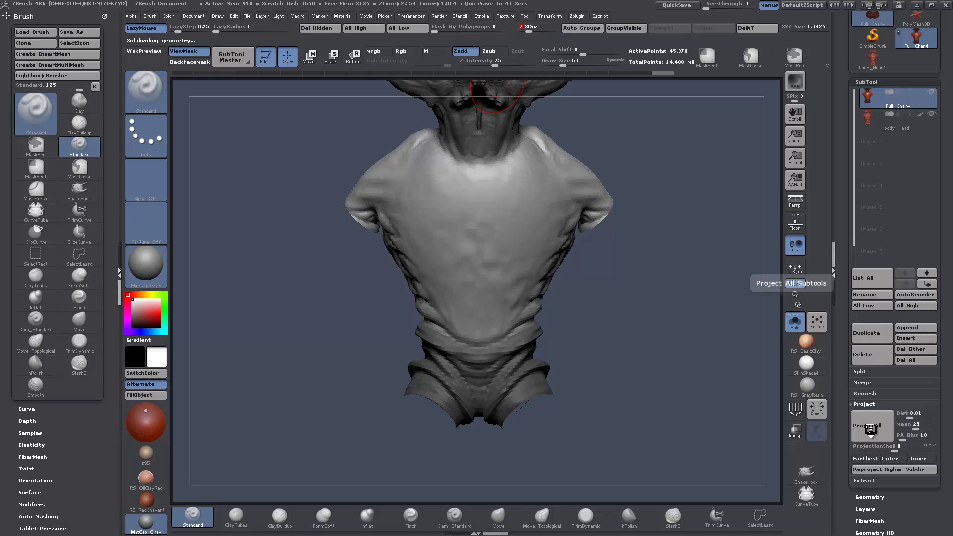
click(869, 427)
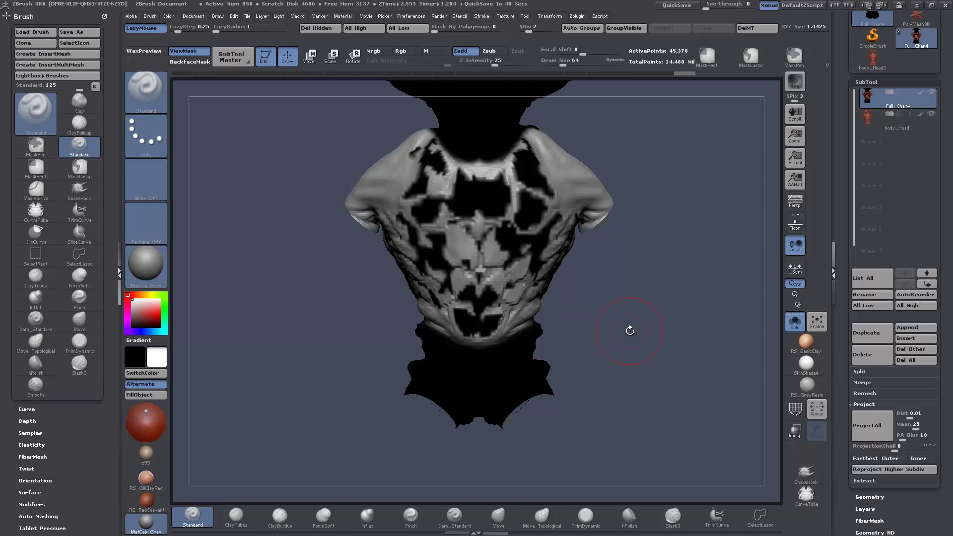
click(536, 31)
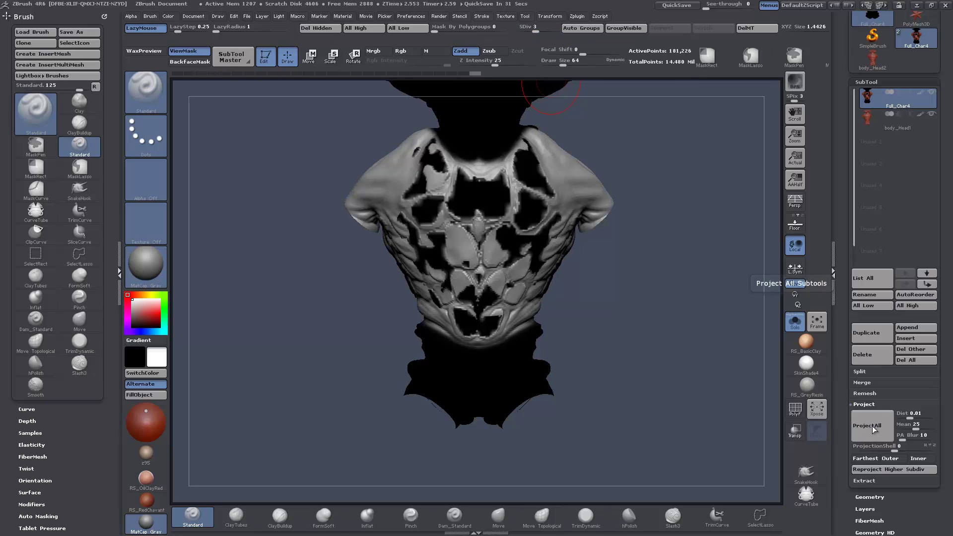
Raise Full_Char4 to subdivision level 4, set the projection Dist to 0.0256, and run ProjectAll
key(ctrl+d)
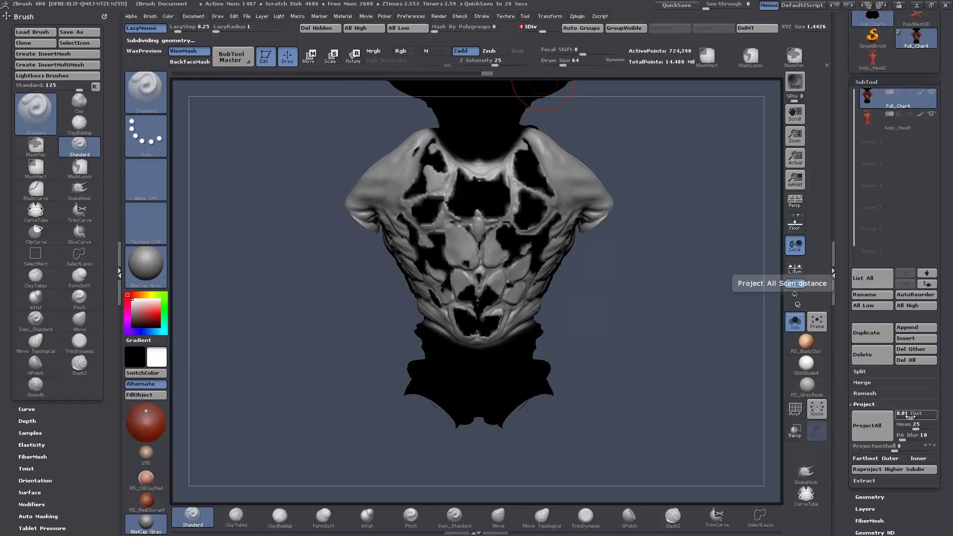
drag(906, 417, 914, 416)
click(872, 429)
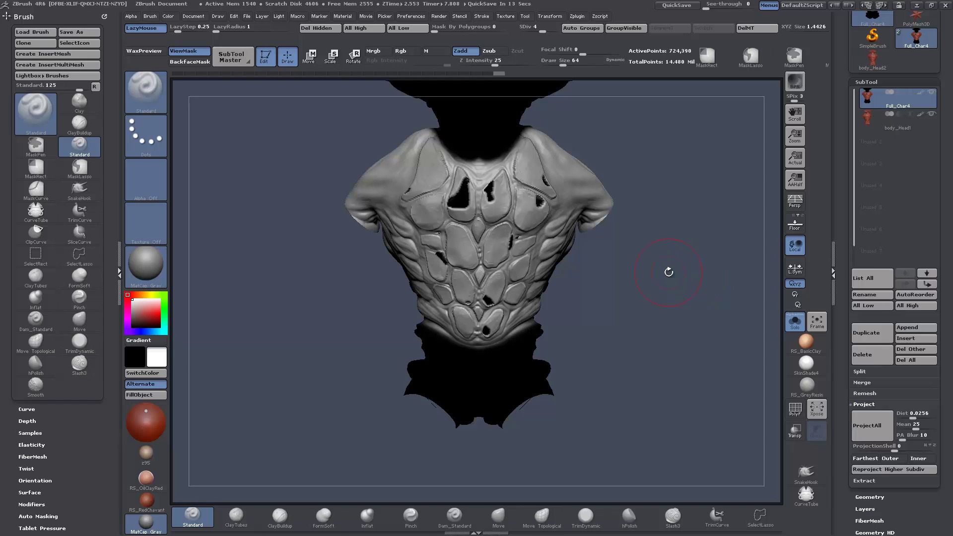
Lower Full_Char4 to subdivision level 2 and run ProjectAll again with the 0.0256 distance
drag(542, 30, 540, 30)
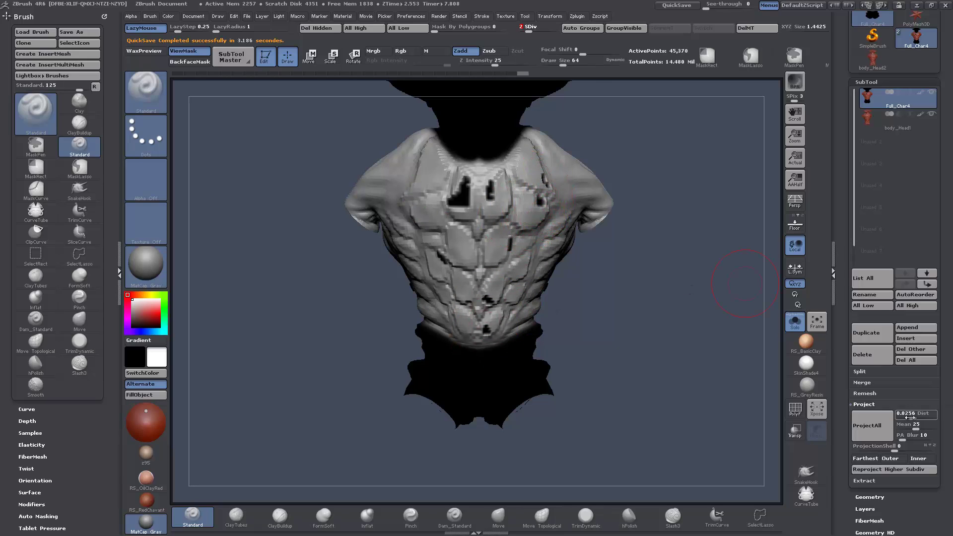
click(865, 430)
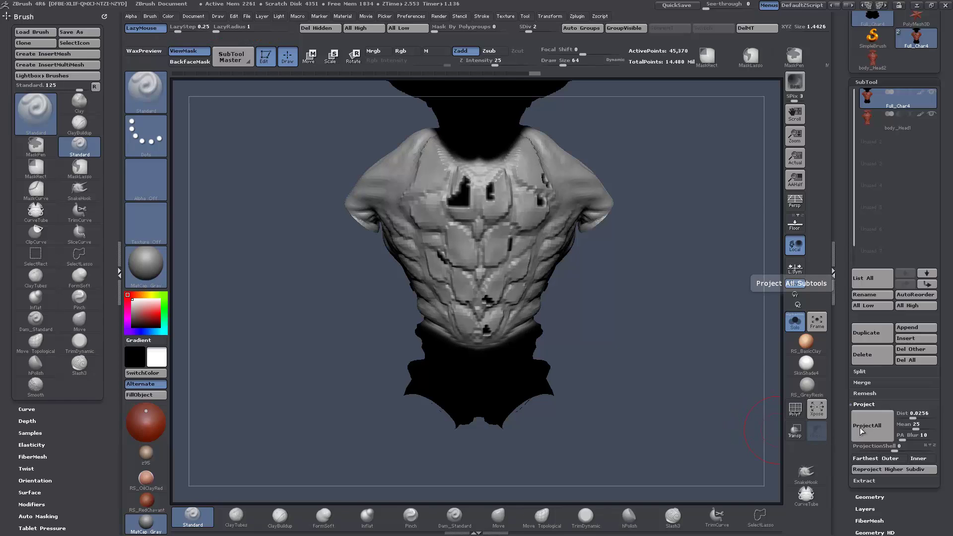
Run ProjectAll on Full_Char4 at subdivision level 1 and again at subdivision level 2
click(526, 30)
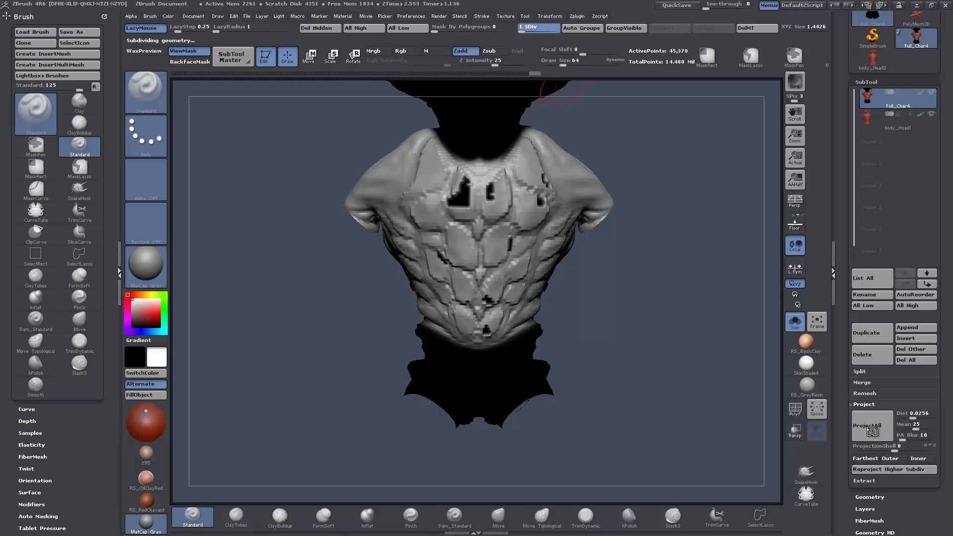
click(872, 431)
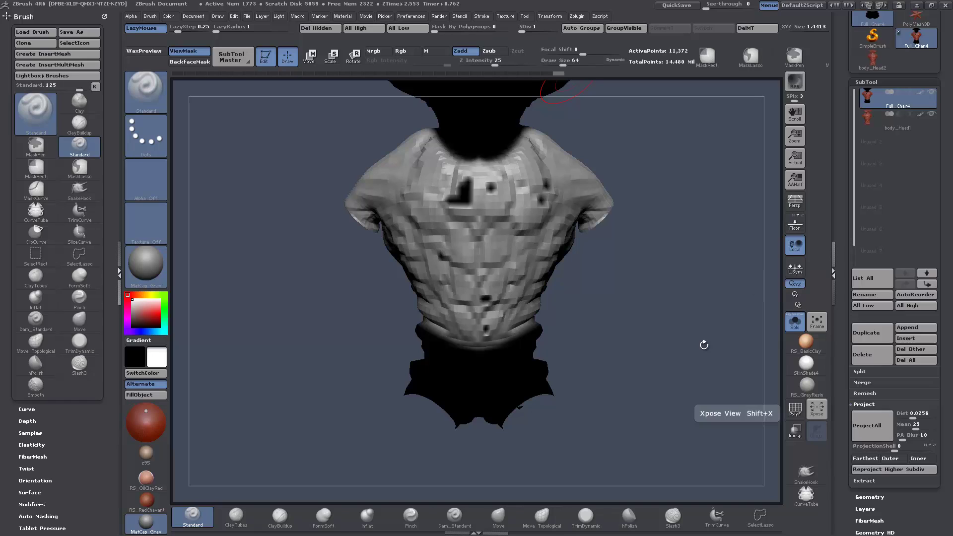
click(528, 32)
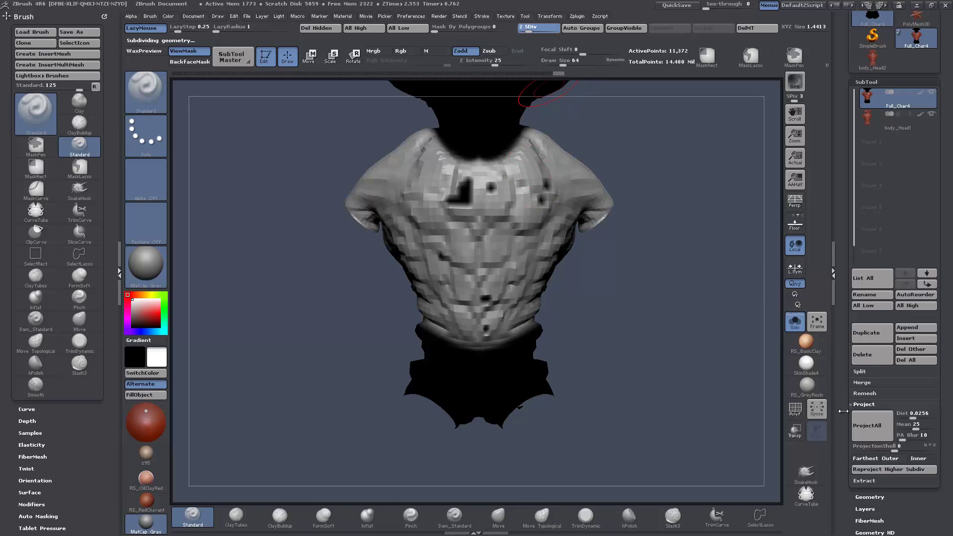
click(869, 431)
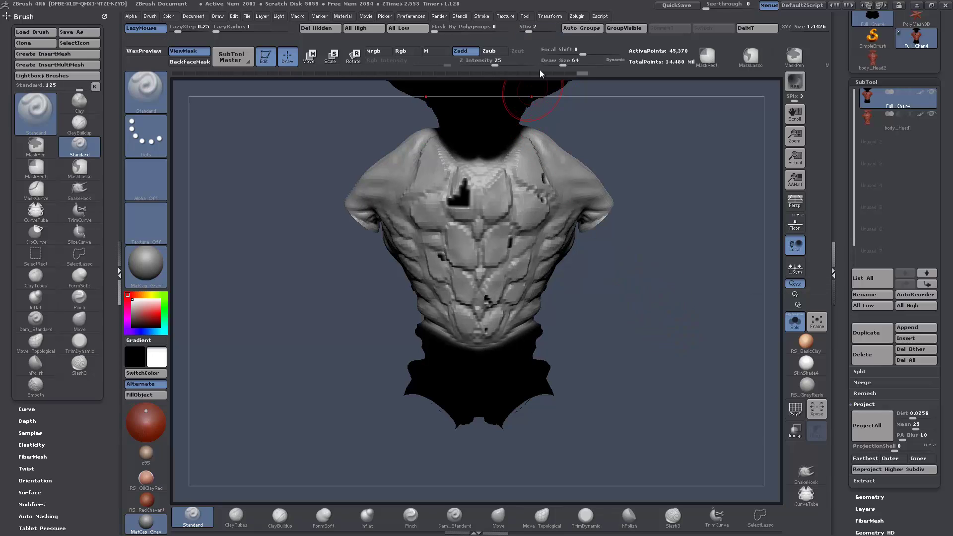
Continue running ProjectAll on Full_Char4 at each of subdivision levels 3, 4 and 5
drag(531, 30, 537, 43)
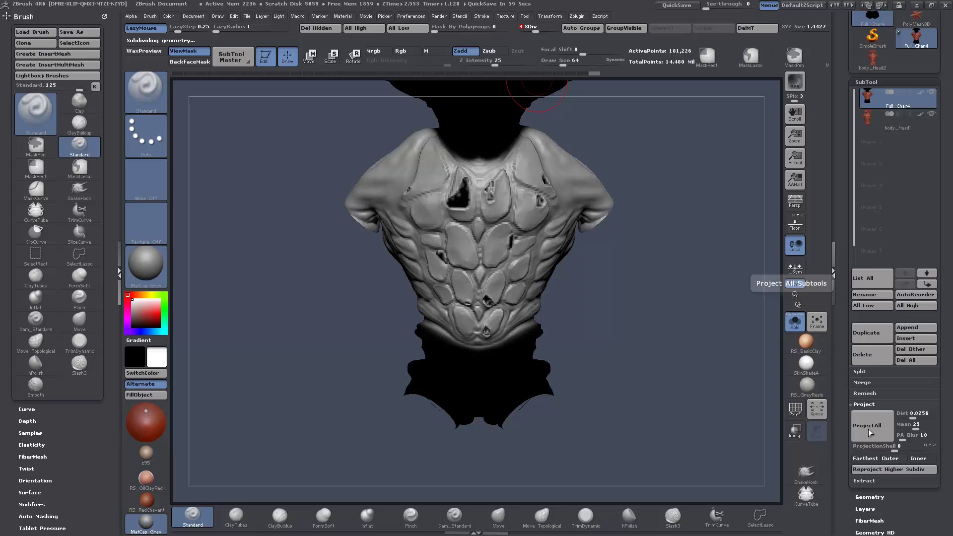
click(868, 429)
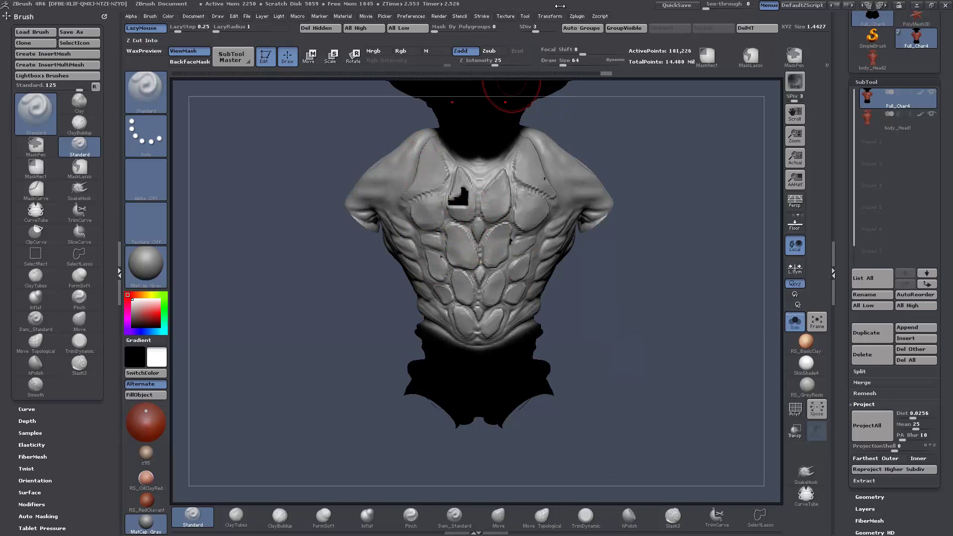
click(541, 31)
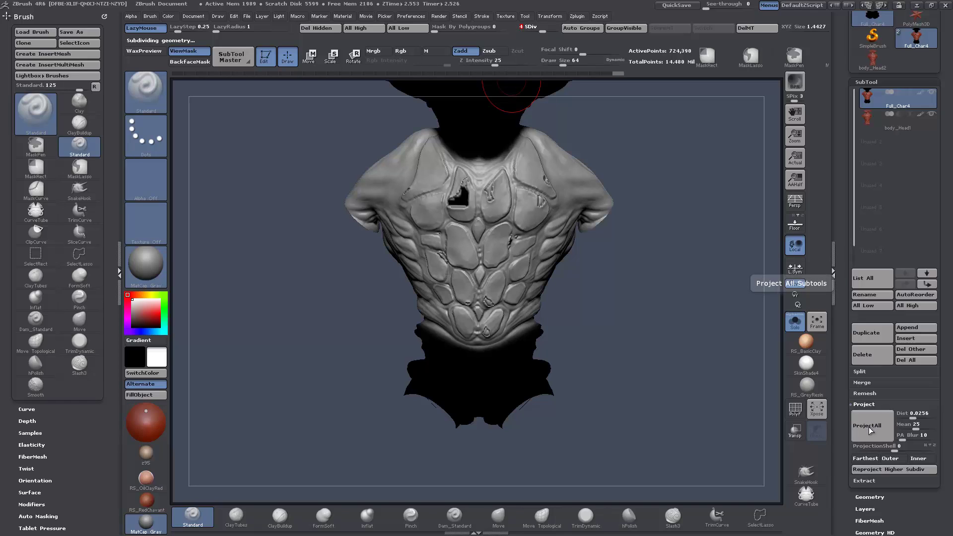
click(869, 426)
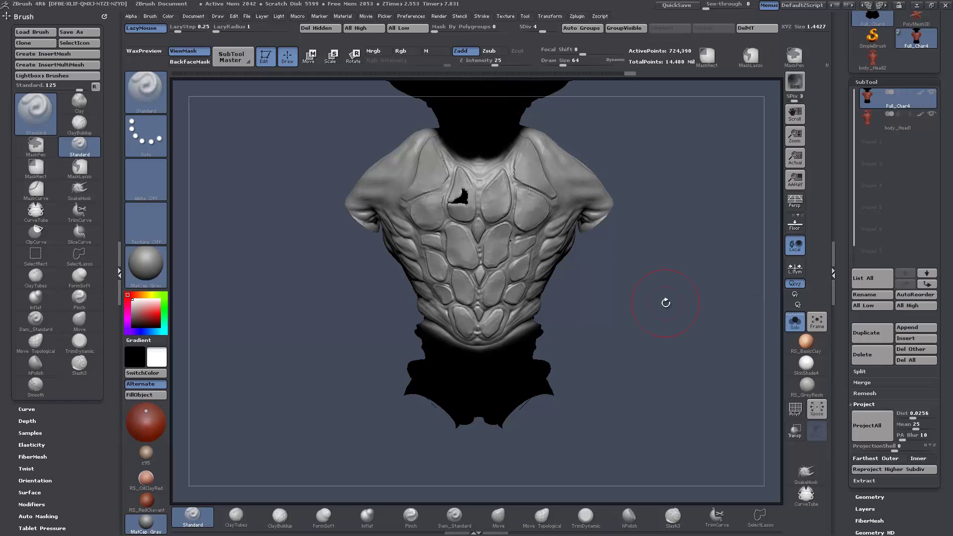
key(ctrl+d)
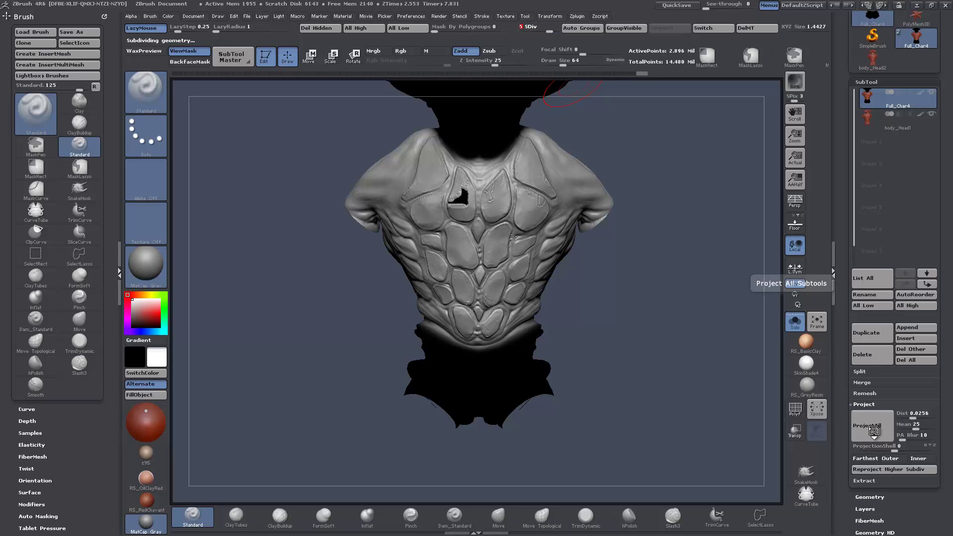
click(871, 430)
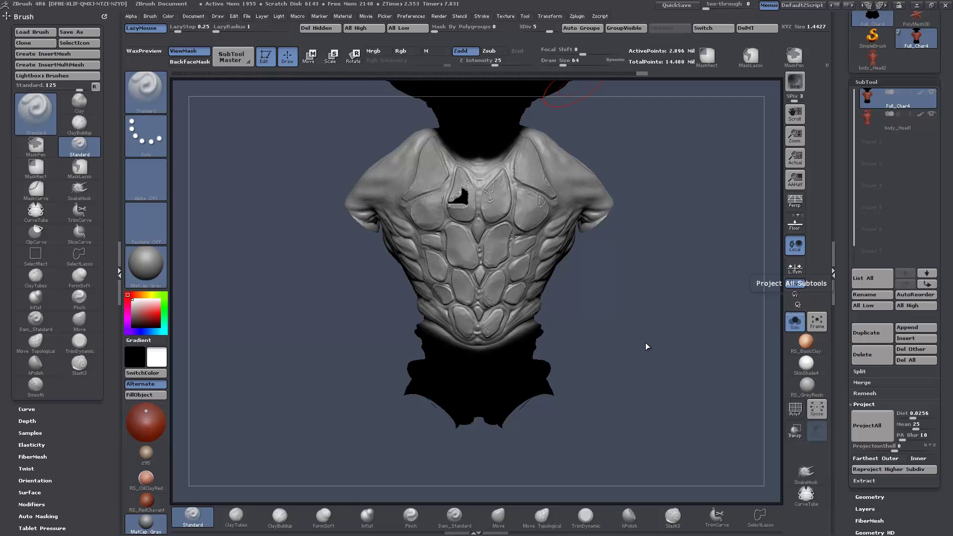
Toggle the polypaint display of Full_Char4 and clear the mask covering its head and waist
drag(645, 334, 629, 334)
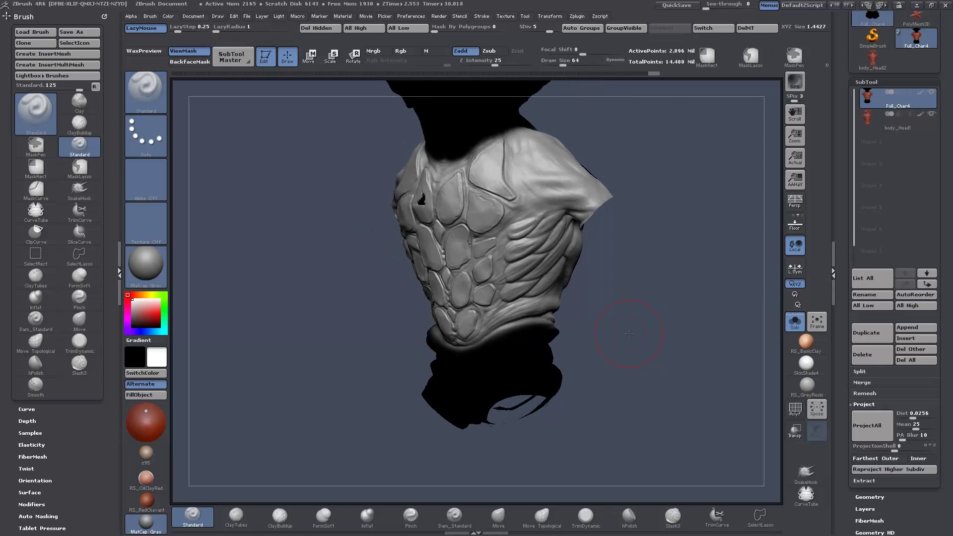
mouse_move(660, 364)
mouse_down()
mouse_move(689, 365)
mouse_move(665, 357)
mouse_up()
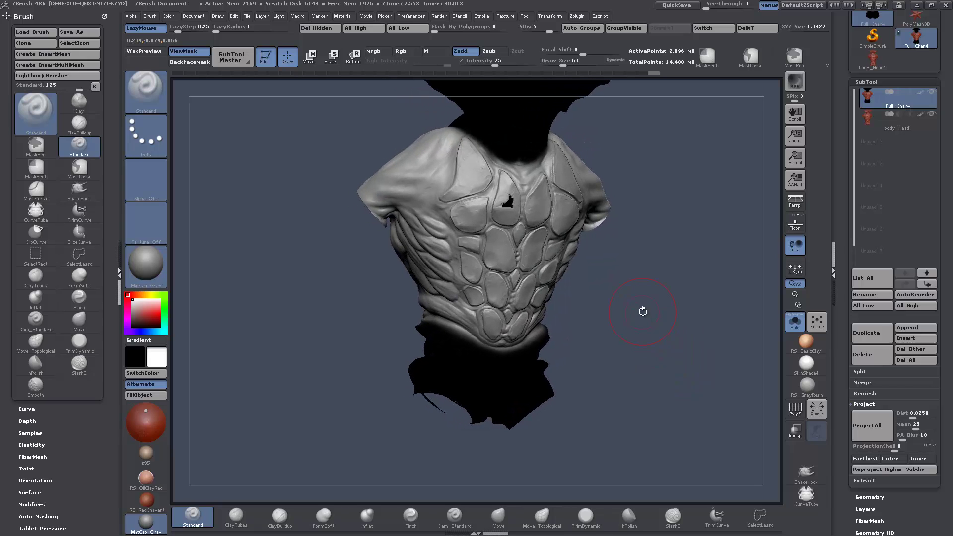
mouse_move(640, 310)
mouse_down()
mouse_move(642, 300)
mouse_move(645, 308)
mouse_up()
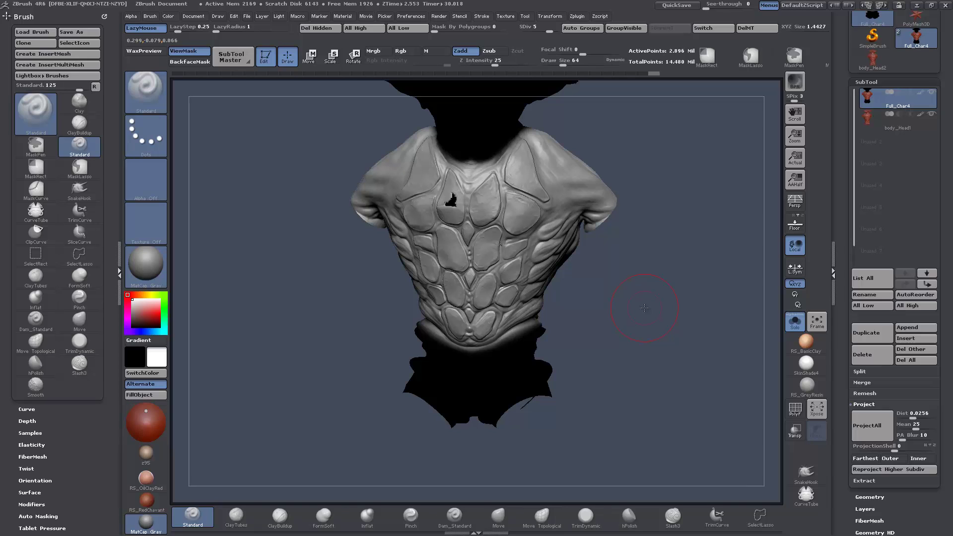
mouse_move(655, 328)
mouse_down()
mouse_move(617, 332)
mouse_move(661, 327)
mouse_up()
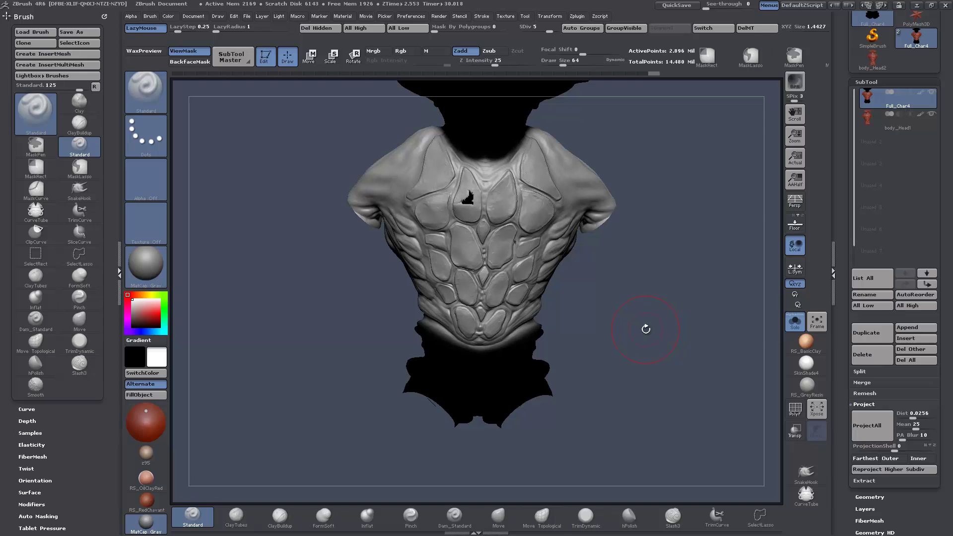
drag(642, 293, 646, 362)
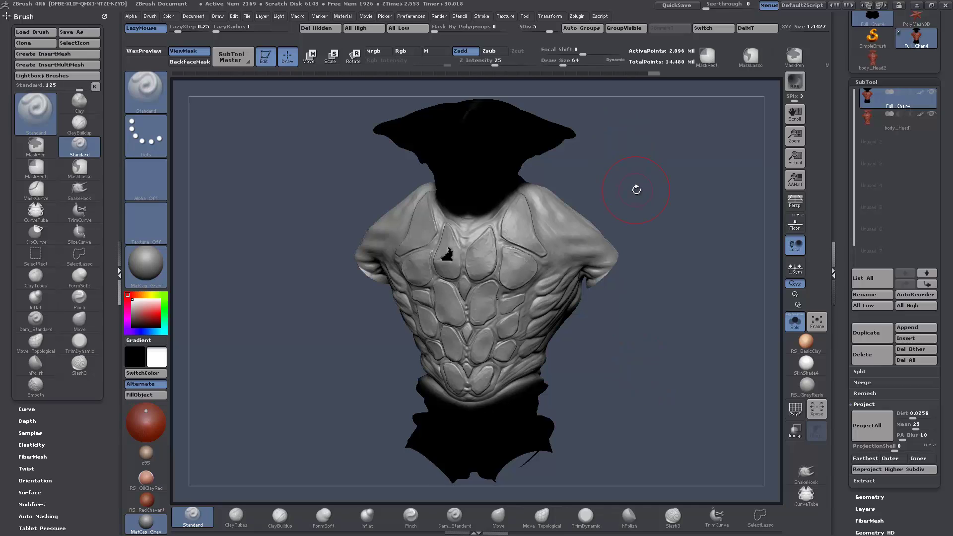
click(920, 94)
ctrl+drag(677, 196, 698, 223)
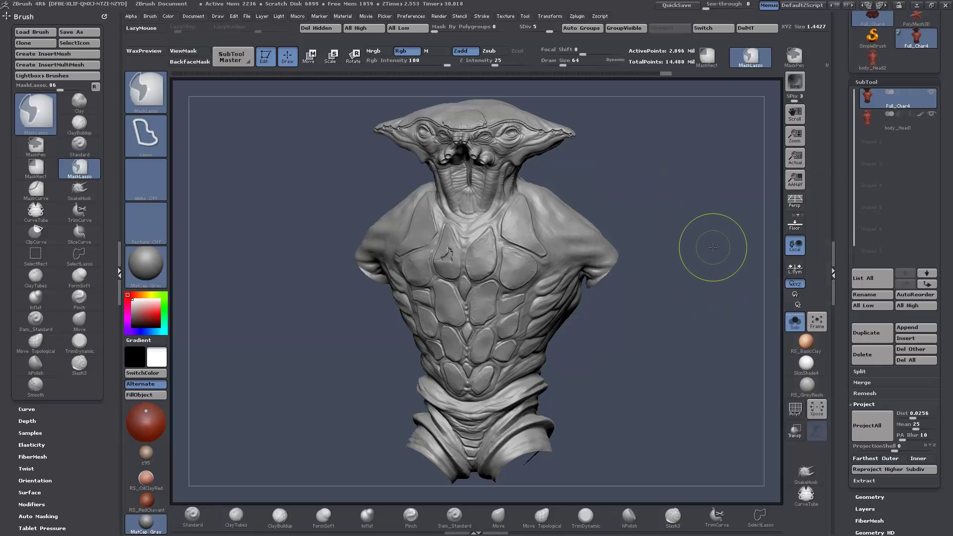
Examine the unmasked Full_Char4 from the back, sides and front for projection errors, including a close look at the chest plates
mouse_move(710, 319)
mouse_down()
mouse_move(511, 318)
mouse_move(501, 308)
mouse_move(556, 248)
mouse_up()
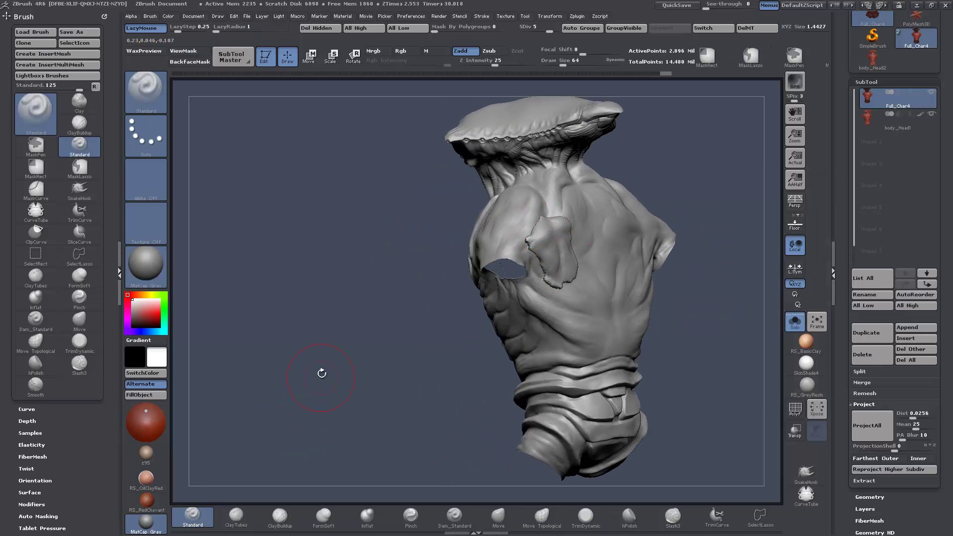
drag(324, 364, 437, 363)
shift+drag(652, 367, 647, 357)
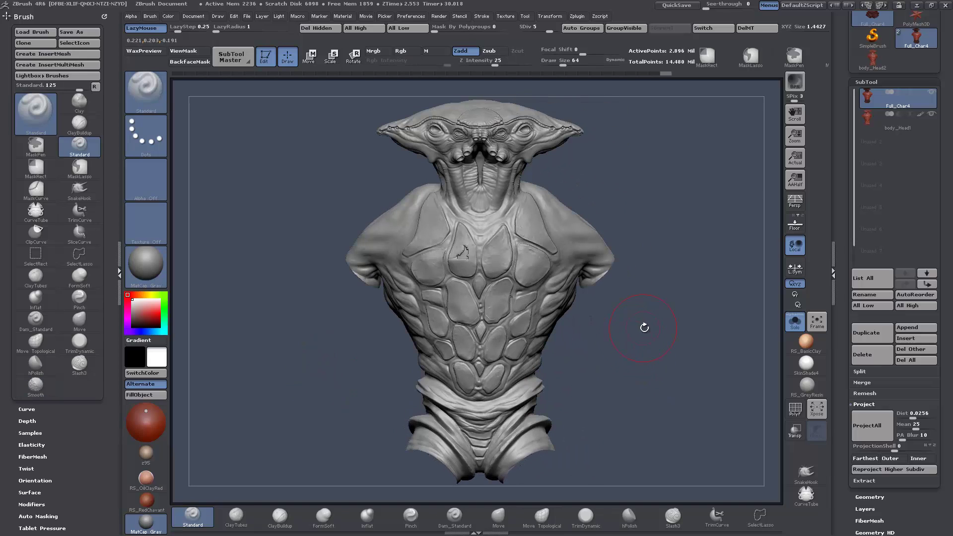
mouse_move(676, 313)
alt+mouse_down()
mouse_move(694, 348)
mouse_move(676, 274)
alt+mouse_up()
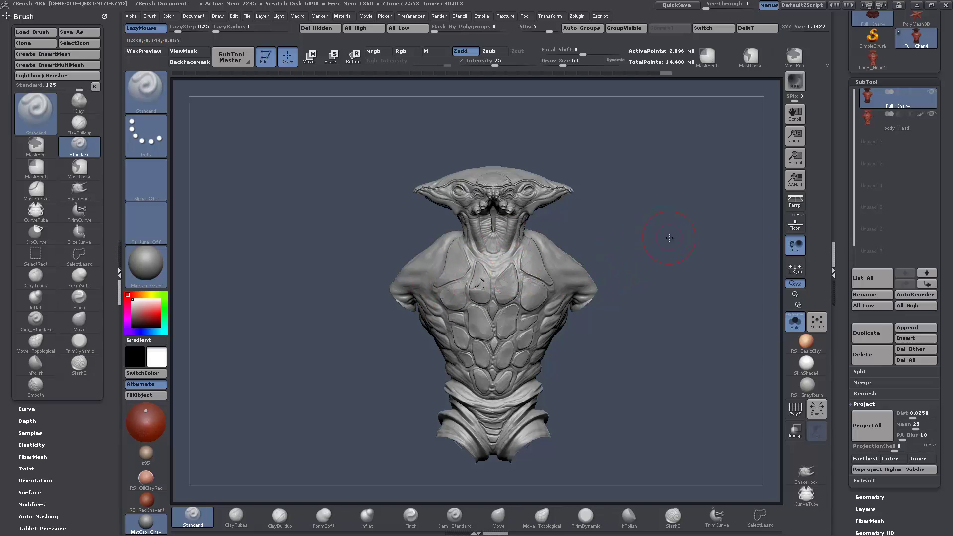
drag(667, 233, 659, 245)
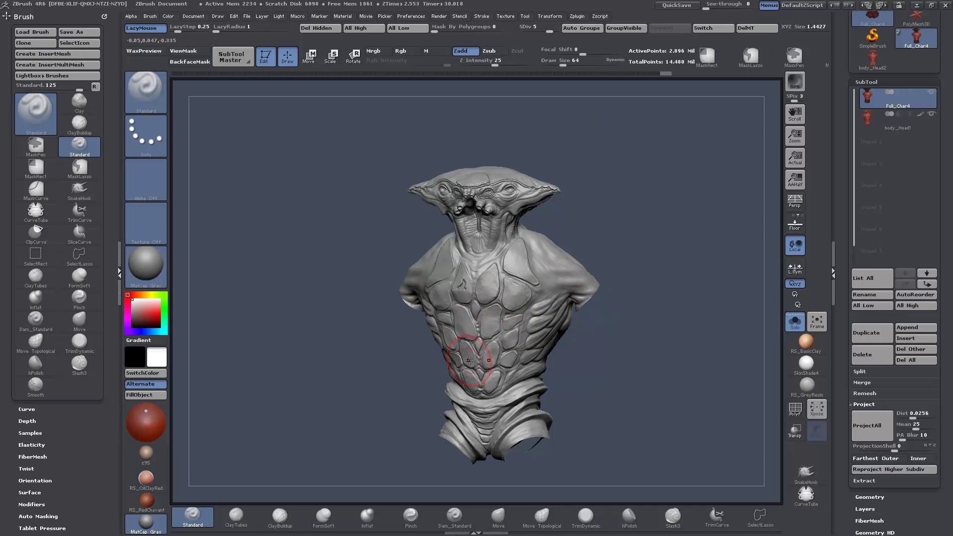
drag(617, 352, 633, 355)
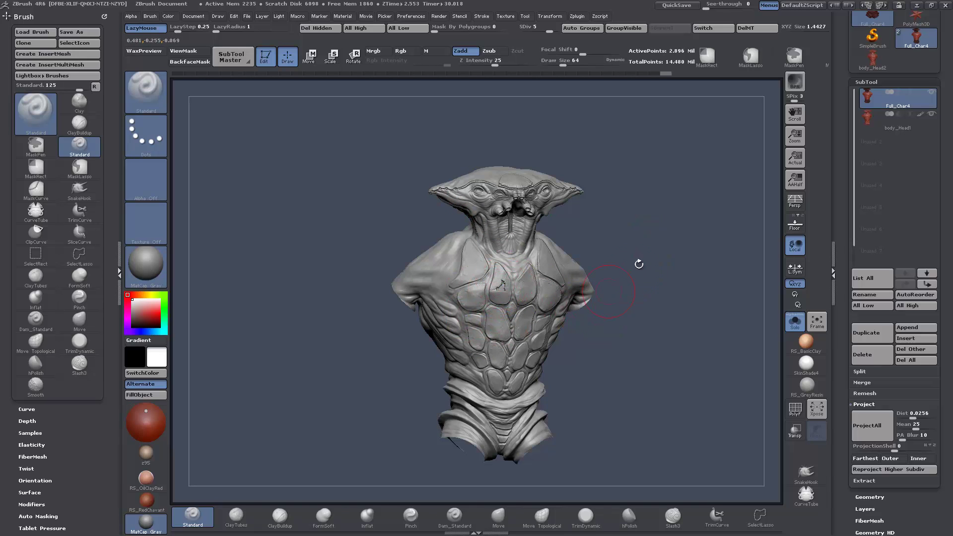
alt+drag(638, 259, 669, 377)
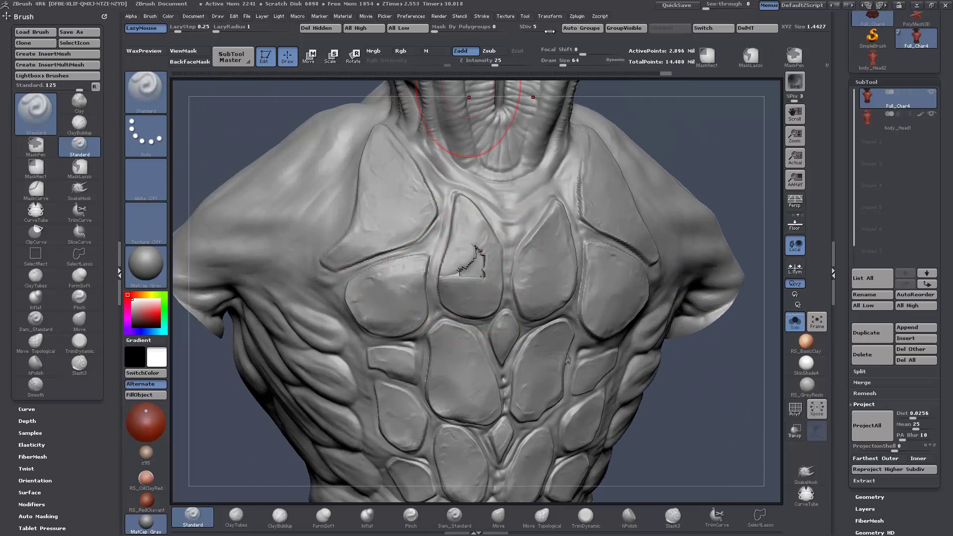
Lower Full_Char4 to subdivision level 1 and smooth the badly projected patch on the shoulder blade
drag(550, 31, 521, 30)
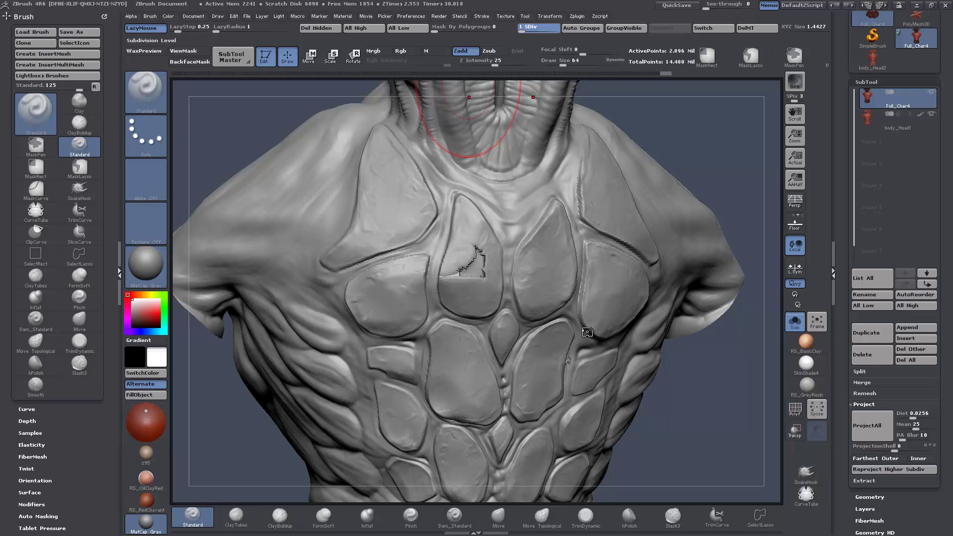
key(ctrl+d)
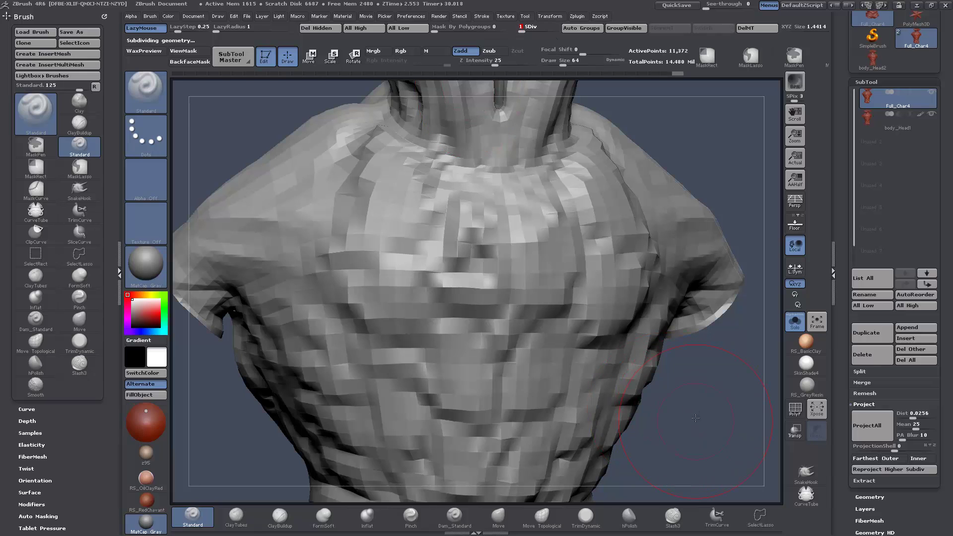
alt+drag(694, 414, 293, 383)
drag(707, 366, 615, 365)
mouse_move(397, 375)
mouse_down()
mouse_move(312, 309)
mouse_move(370, 298)
mouse_up()
key(shift)
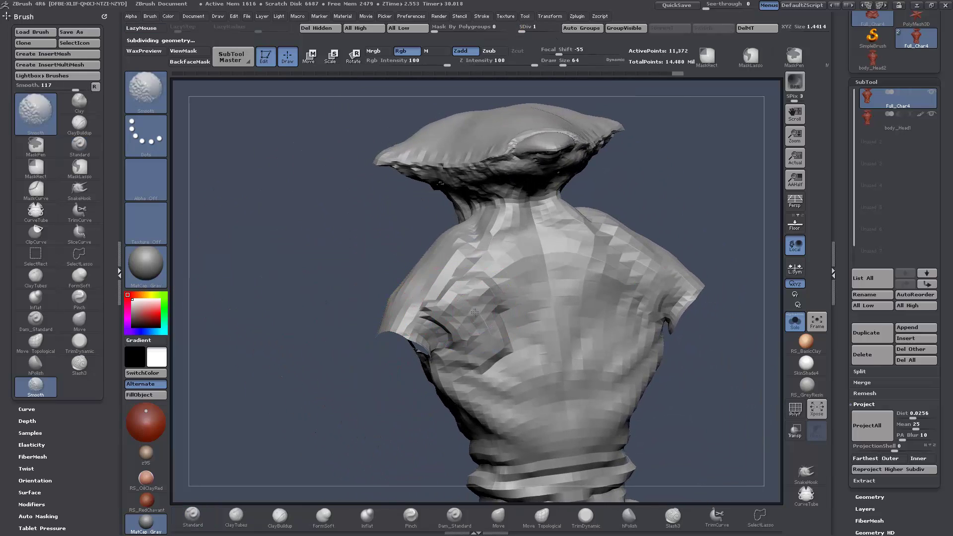
mouse_move(475, 312)
shift+mouse_down()
mouse_move(468, 298)
mouse_move(433, 308)
mouse_move(493, 345)
shift+mouse_up()
Set Full_Char4 to subdivision level 2 and smooth the jagged edge around the shoulder-blade patch
drag(525, 28, 533, 28)
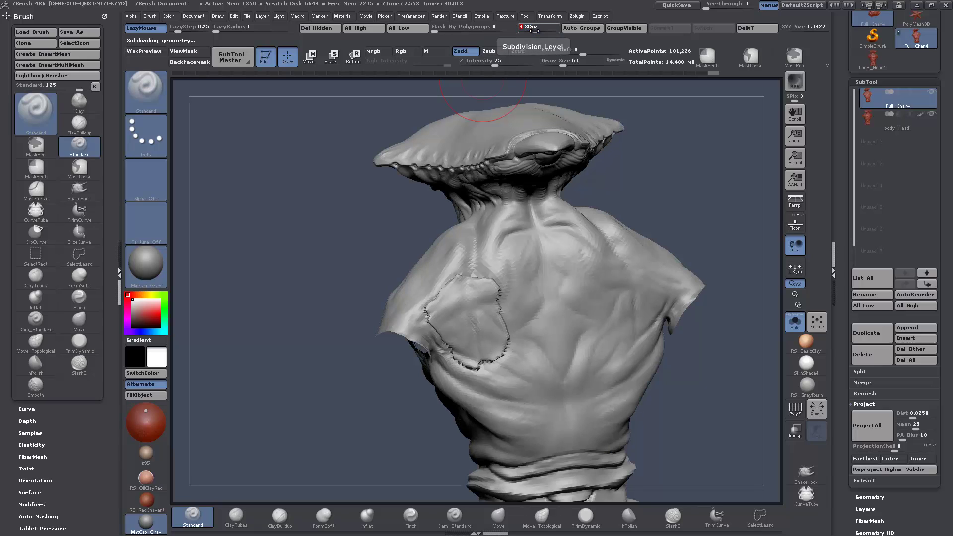
drag(534, 31, 529, 30)
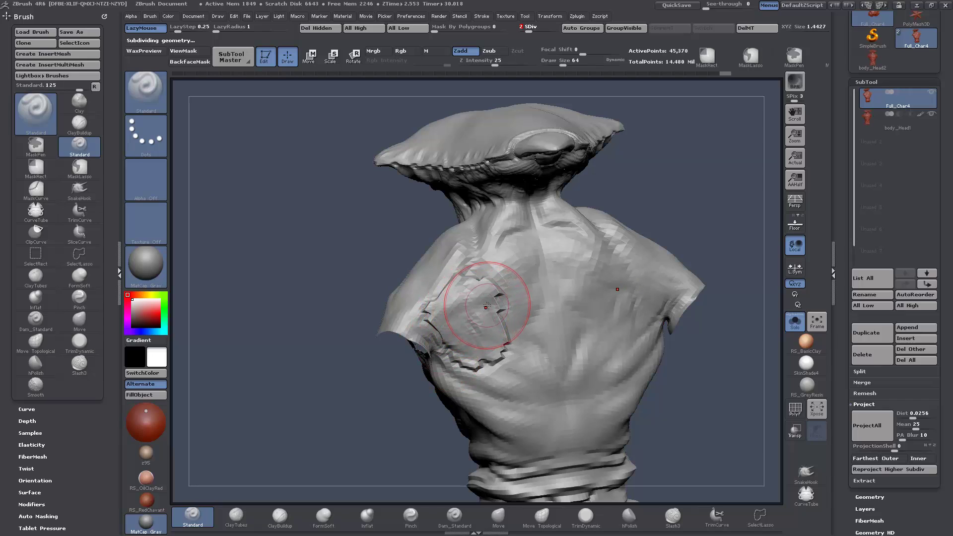
mouse_move(486, 304)
shift+mouse_down()
mouse_move(477, 278)
mouse_move(437, 317)
mouse_move(486, 345)
shift+mouse_up()
Set the brush's Draw Size to 15 and smooth the projection error on the upper chest plate at subdivision level 2
drag(288, 363, 393, 357)
key(space)
drag(437, 286, 433, 291)
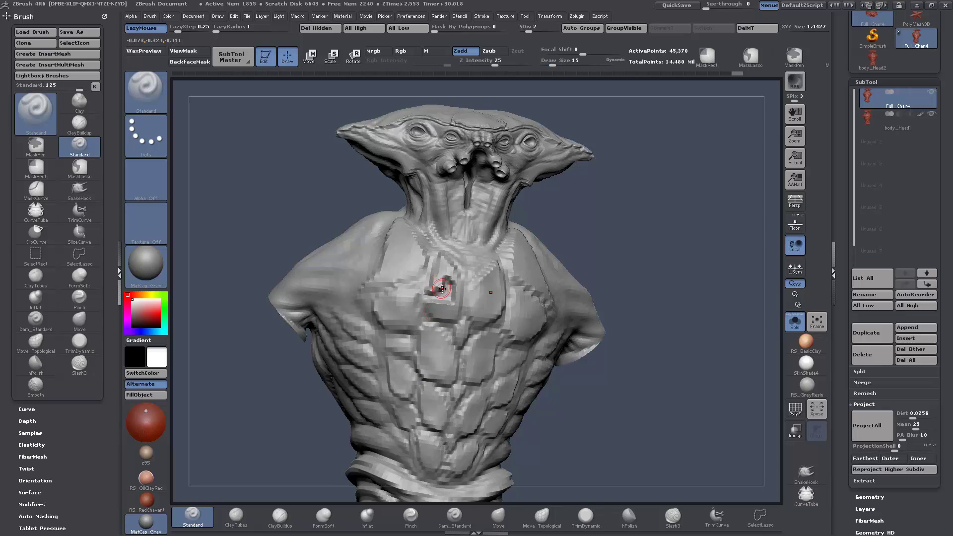
key(shift)
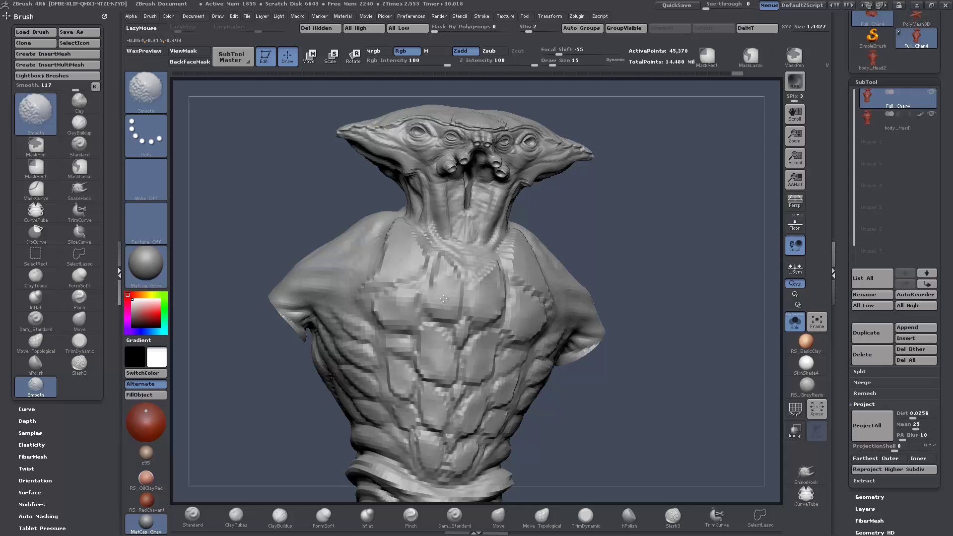
shift+drag(445, 291, 443, 298)
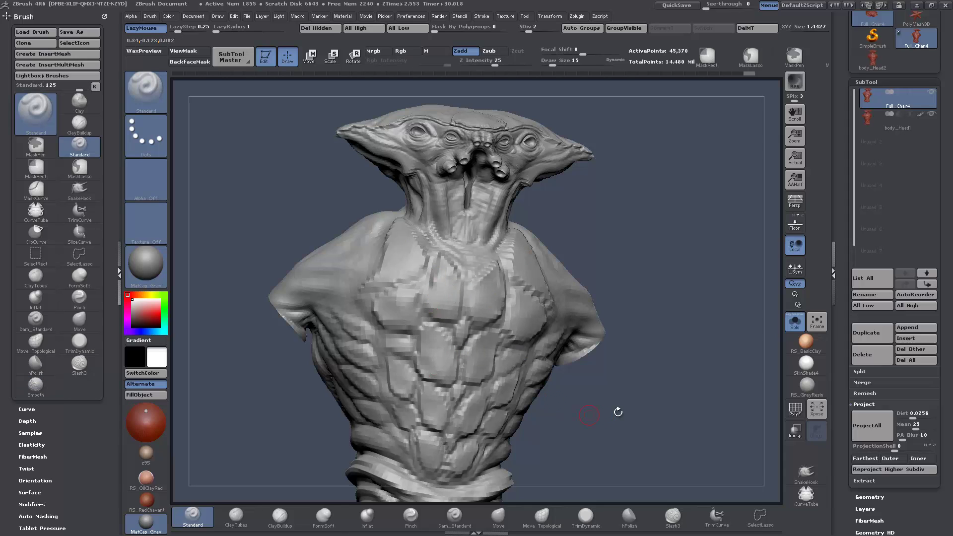
Raise Full_Char4 to subdivision level 3 and smooth the remaining artifact on the upper chest plate
drag(635, 411, 515, 138)
click(535, 30)
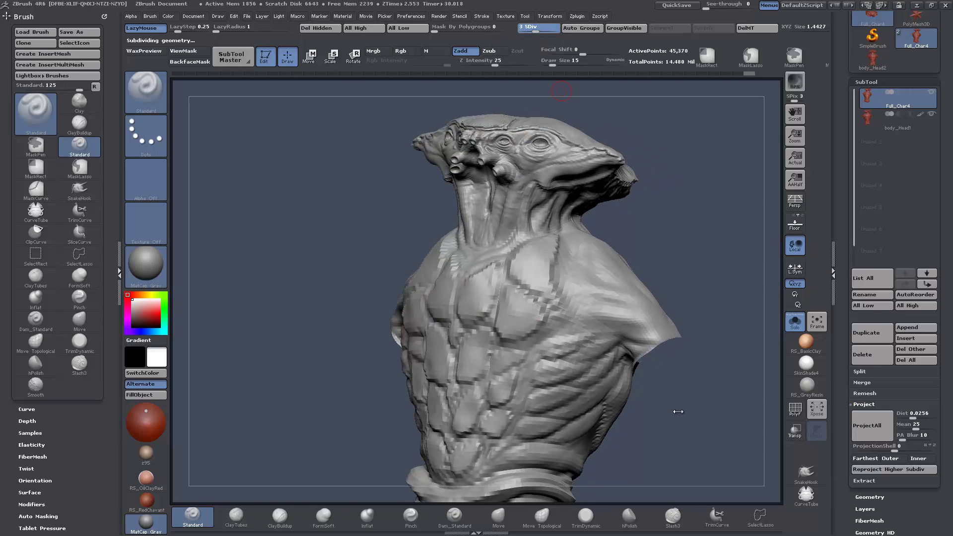
drag(672, 407, 692, 419)
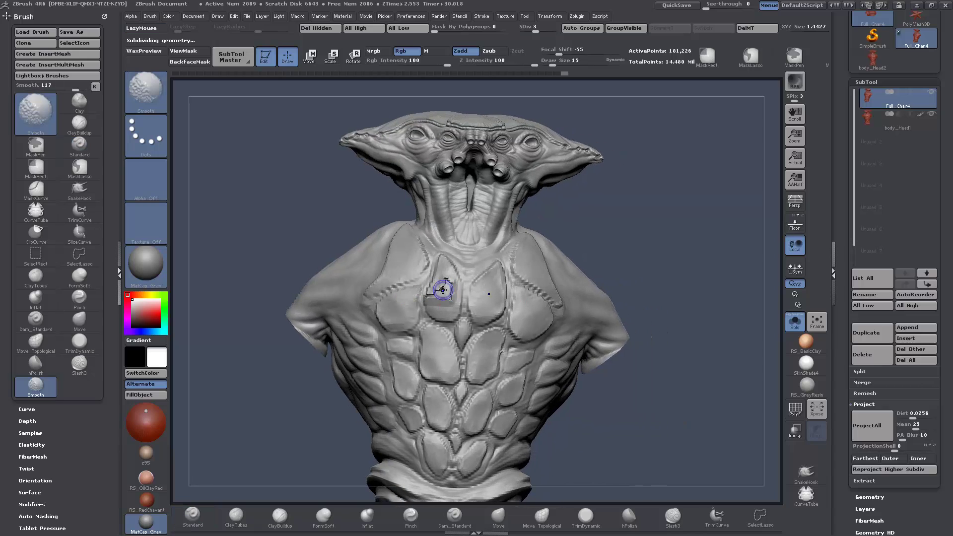
drag(441, 292, 437, 295)
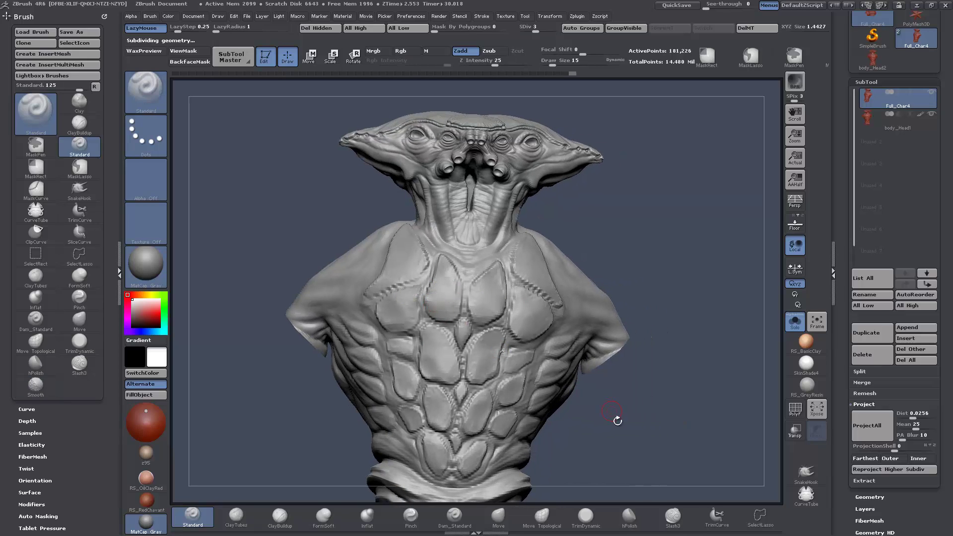
Smooth the remaining unevenness on the back around the shoulder blade at subdivision level 3
mouse_move(616, 434)
shift+mouse_down()
mouse_move(416, 320)
mouse_move(378, 285)
mouse_move(344, 284)
mouse_move(320, 312)
mouse_move(354, 370)
mouse_move(391, 377)
mouse_move(398, 336)
shift+mouse_up()
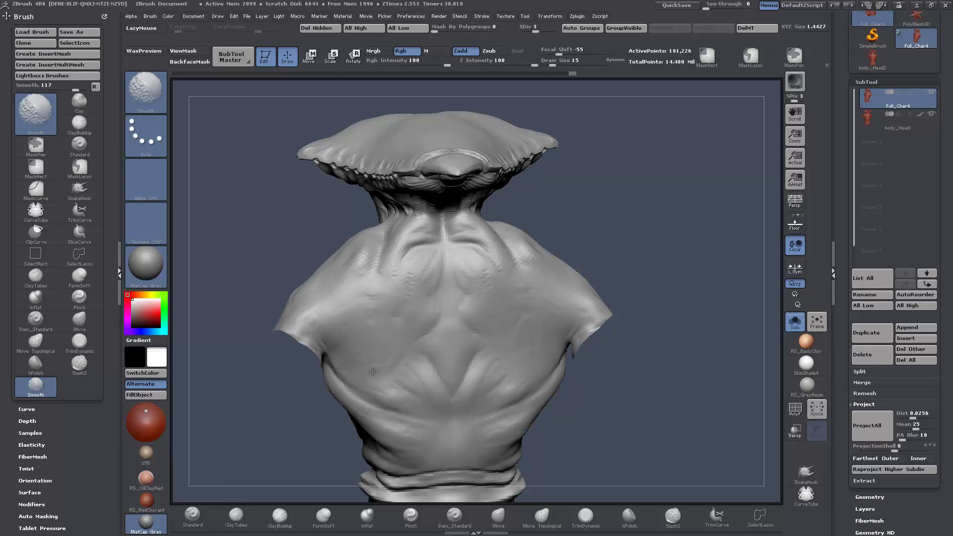
mouse_move(631, 421)
mouse_down()
mouse_move(541, 360)
mouse_move(607, 346)
mouse_up()
drag(419, 238, 521, 308)
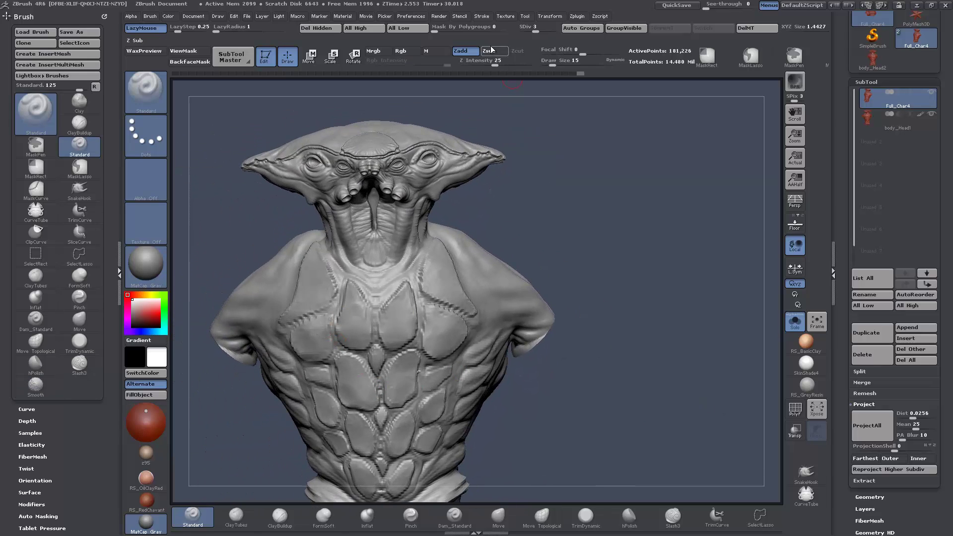
Raise Full_Char4 to subdivision level 4 and on to level 5, checking the front of the torso for projection errors
key(ctrl+d)
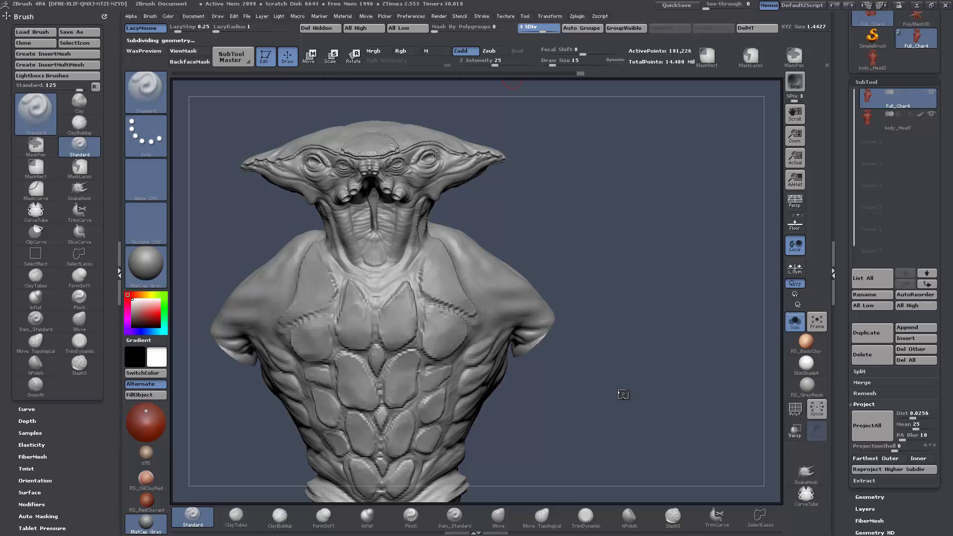
key(shift)
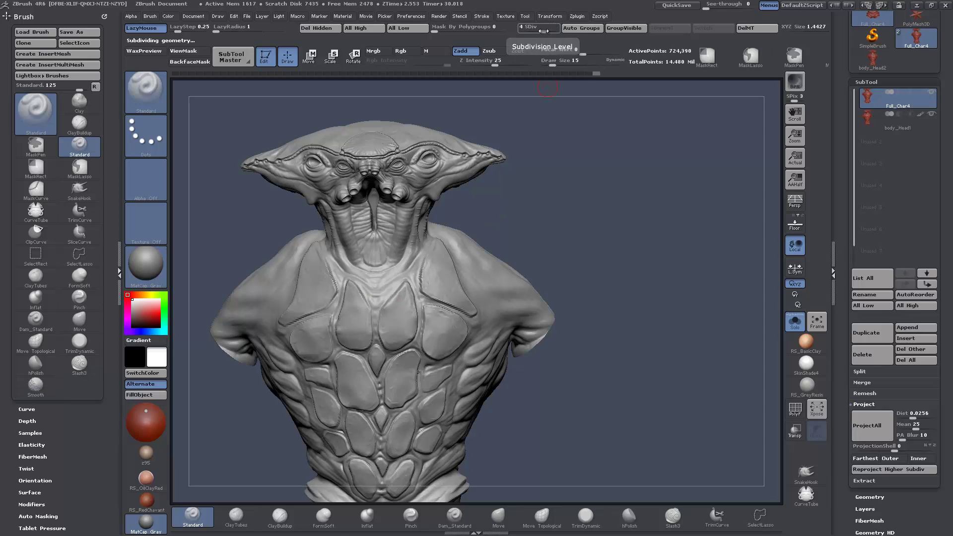
drag(544, 29, 548, 32)
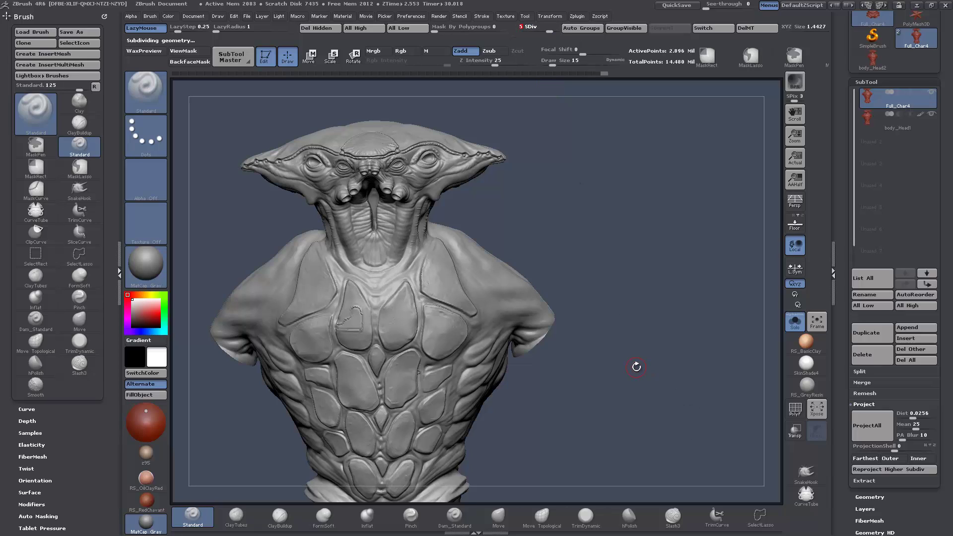
key(shift)
Return Full_Char4 to subdivision level 4 and smooth the jagged outline around the shoulder-blade patch on the back
drag(605, 400, 475, 388)
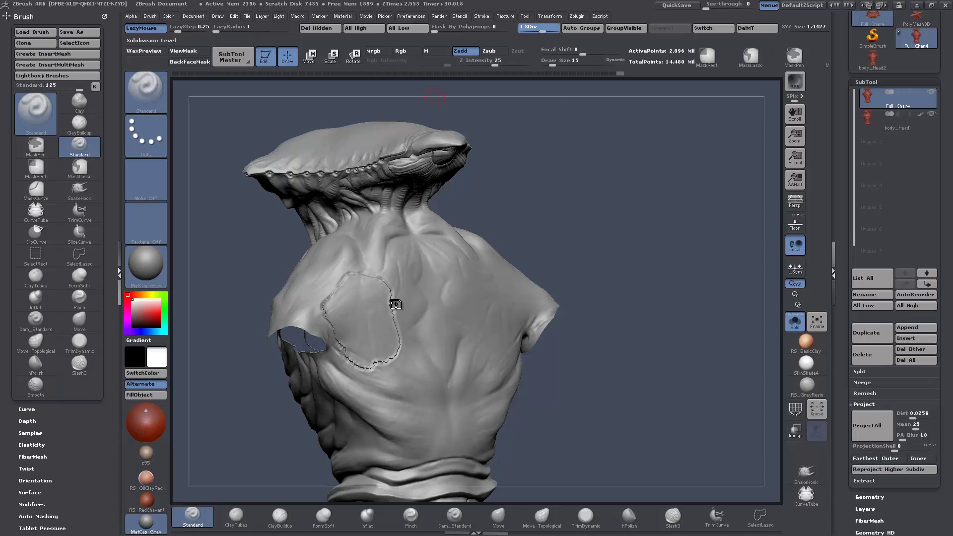
key(ctrl+d)
key(shift+d)
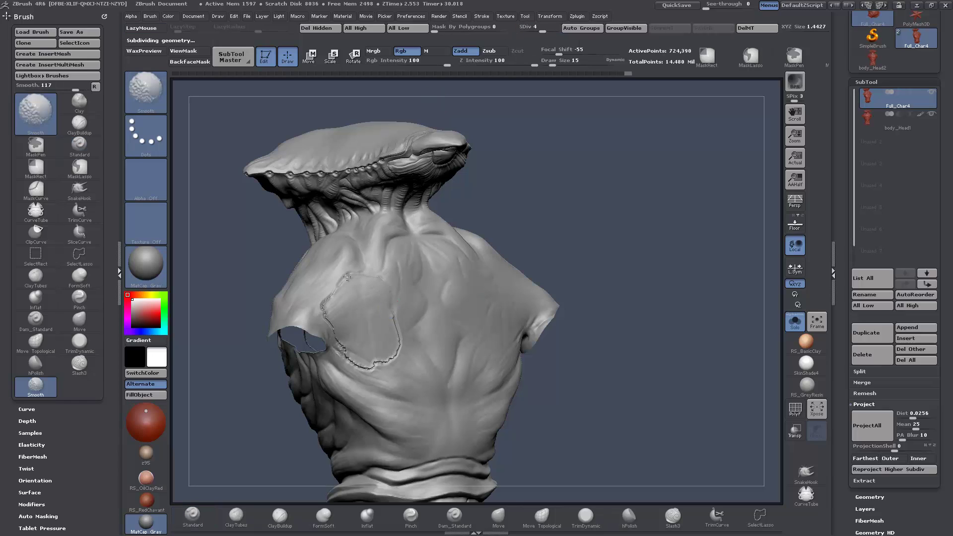
shift+drag(378, 281, 320, 304)
mouse_move(338, 352)
shift+mouse_down()
mouse_move(375, 366)
mouse_move(396, 346)
shift+mouse_up()
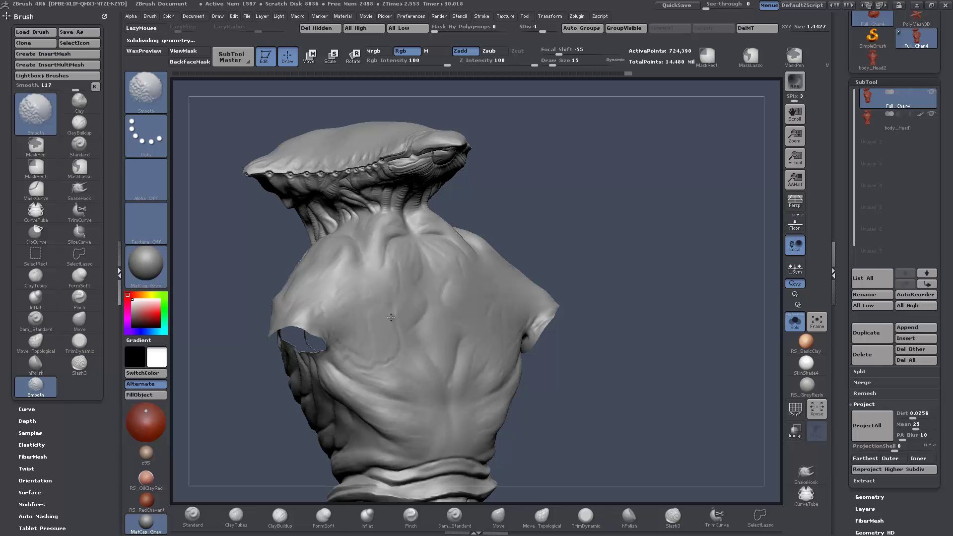
Examine the whole projected torso and head from the front and side for remaining projection errors
mouse_move(606, 400)
mouse_down()
mouse_move(702, 352)
mouse_move(683, 344)
mouse_up()
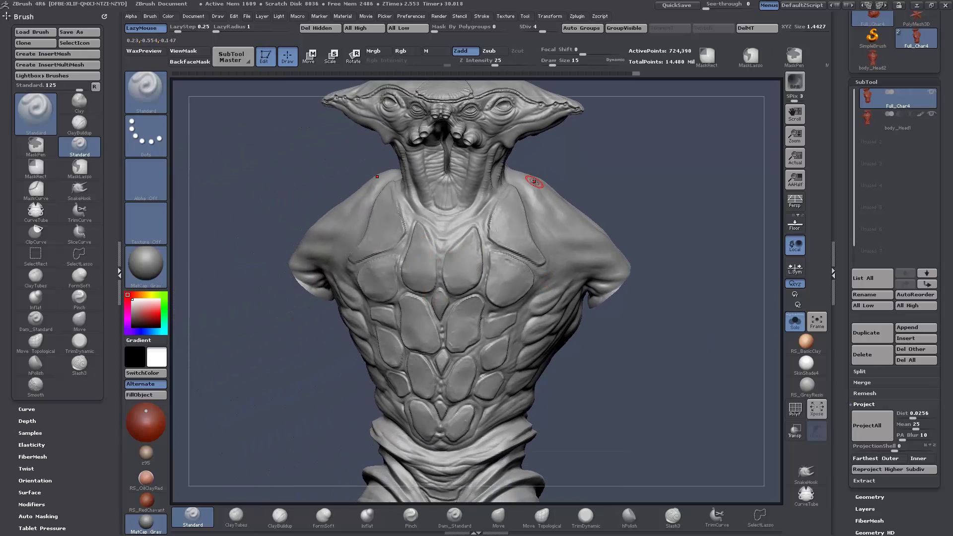
drag(671, 322, 654, 348)
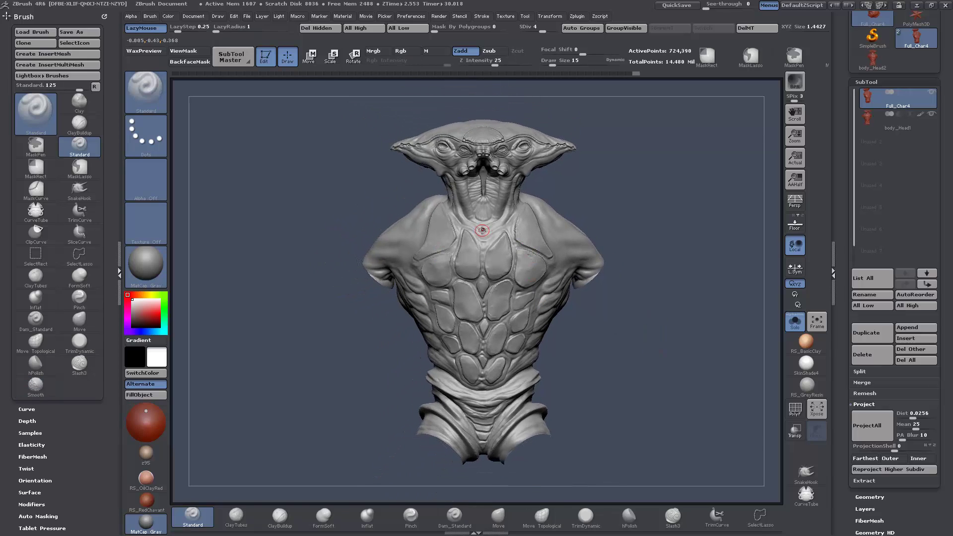
alt+drag(662, 198, 672, 176)
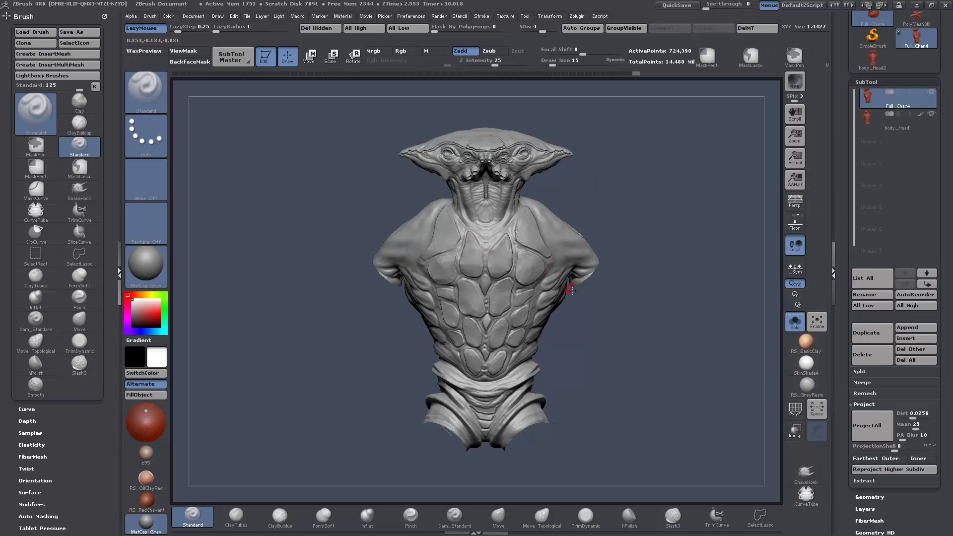
mouse_move(841, 357)
mouse_down()
mouse_move(846, 342)
mouse_move(749, 353)
mouse_up()
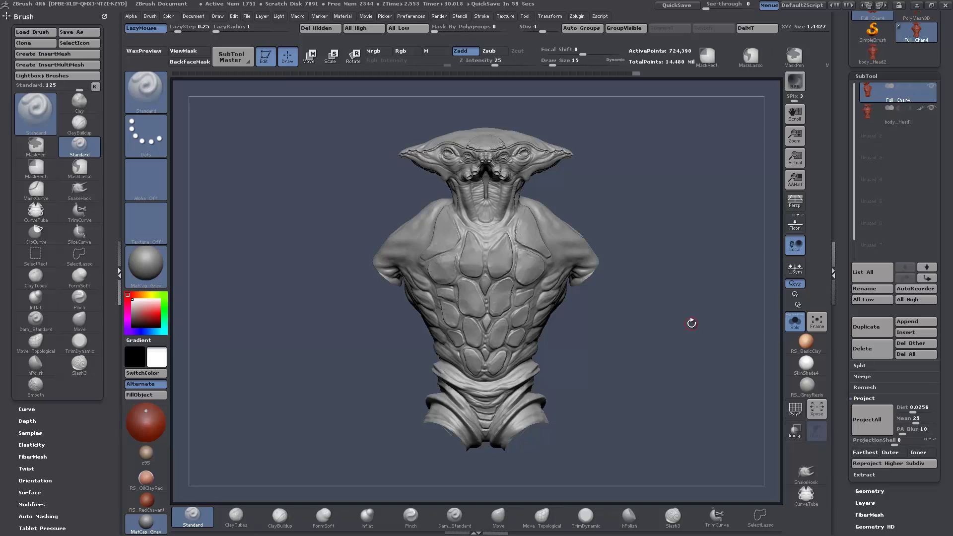
mouse_move(691, 323)
mouse_down()
mouse_move(633, 325)
mouse_move(694, 324)
mouse_up()
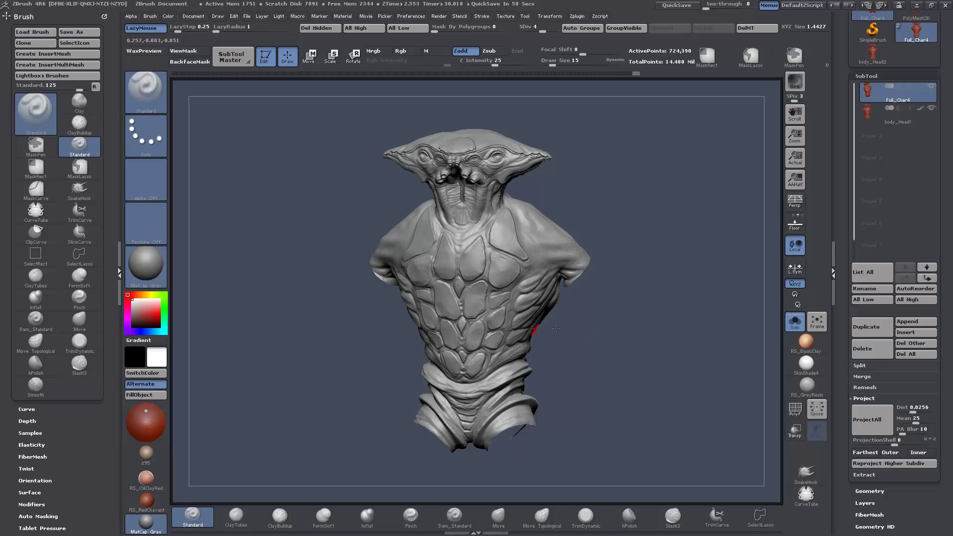
drag(609, 352, 608, 351)
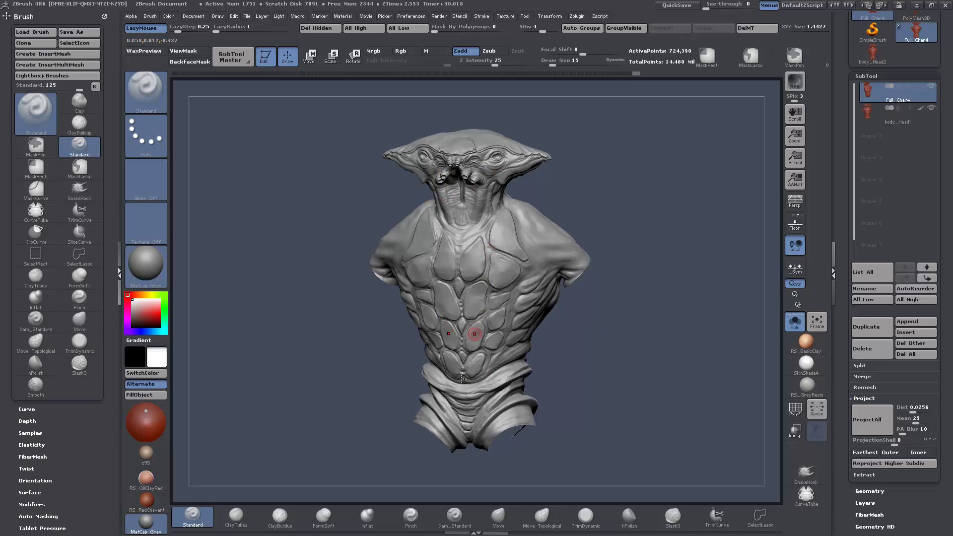
drag(636, 385, 586, 367)
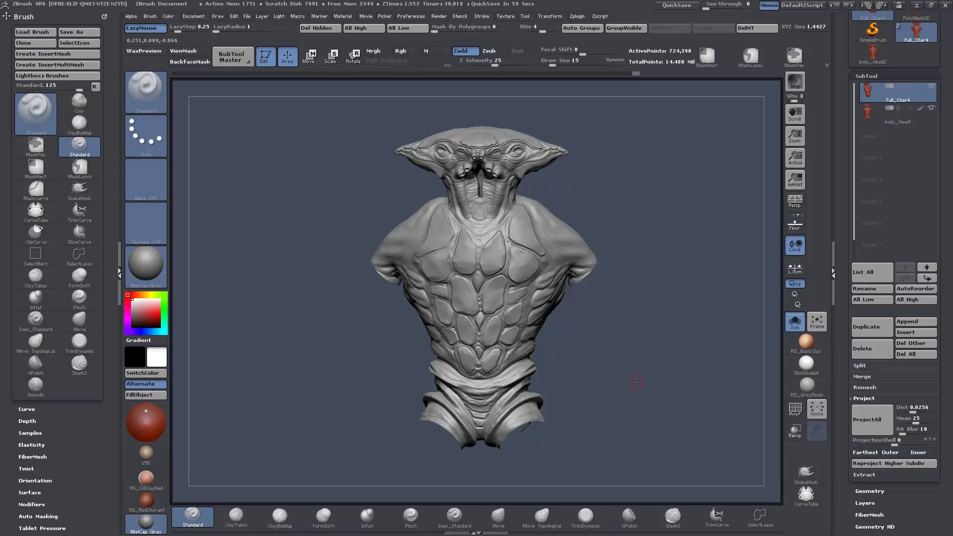
mouse_move(637, 382)
mouse_down()
mouse_move(640, 360)
mouse_move(587, 364)
mouse_move(655, 356)
mouse_up()
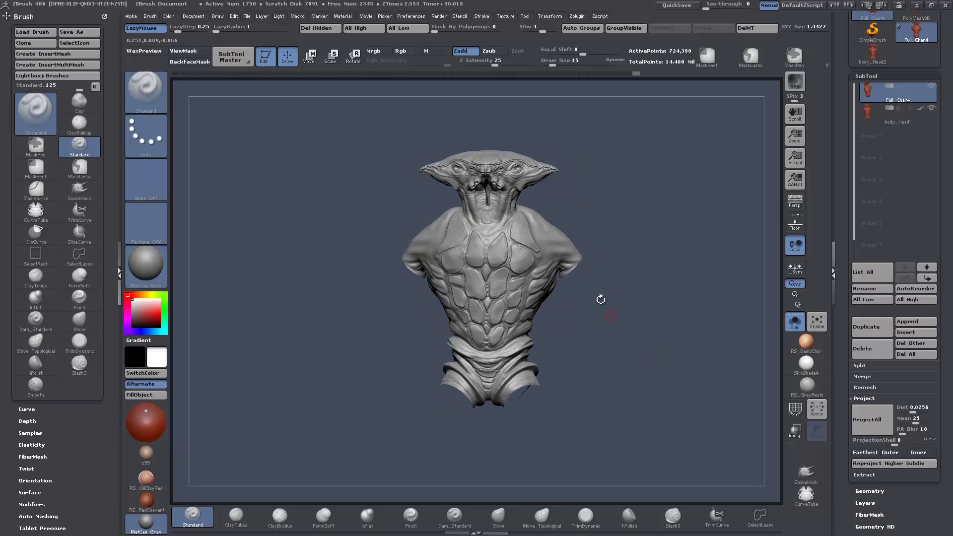
alt+drag(601, 299, 694, 377)
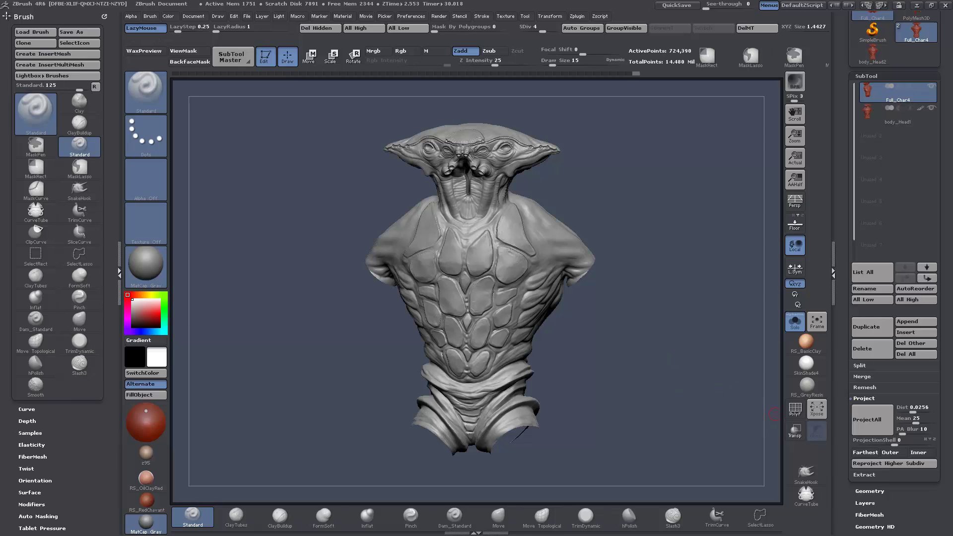
drag(633, 356, 675, 355)
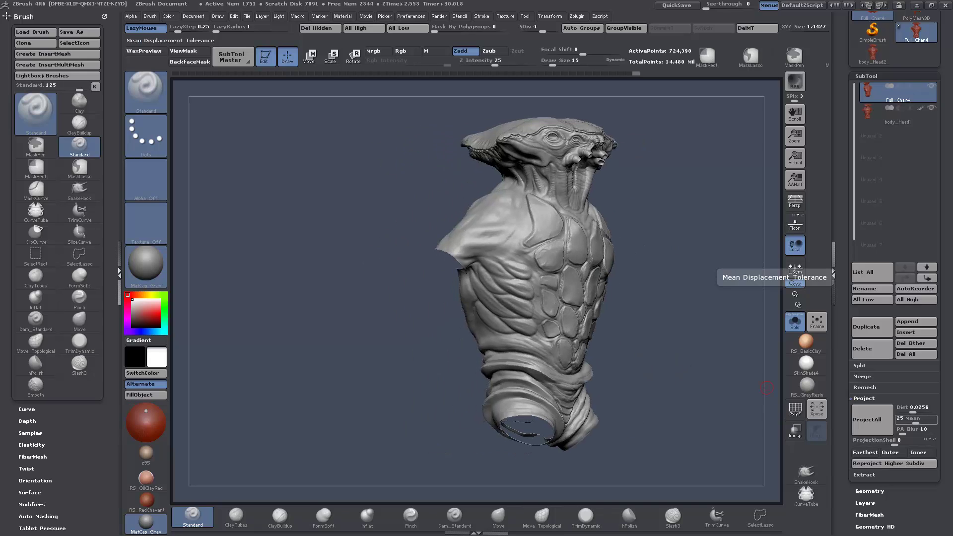